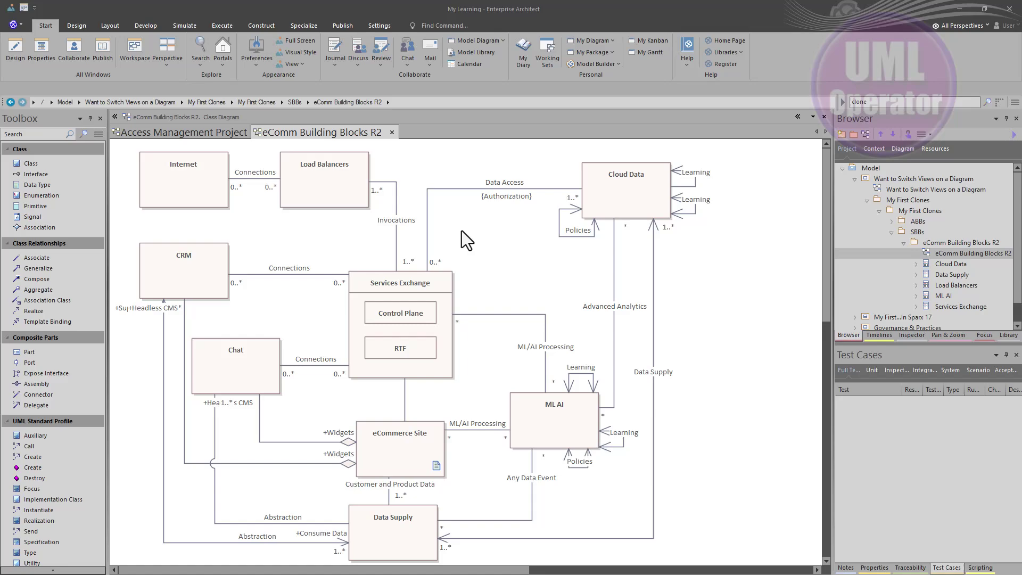
Switch the eComm Building Blocks R2 class diagram to List View
click(481, 230)
right_click(476, 183)
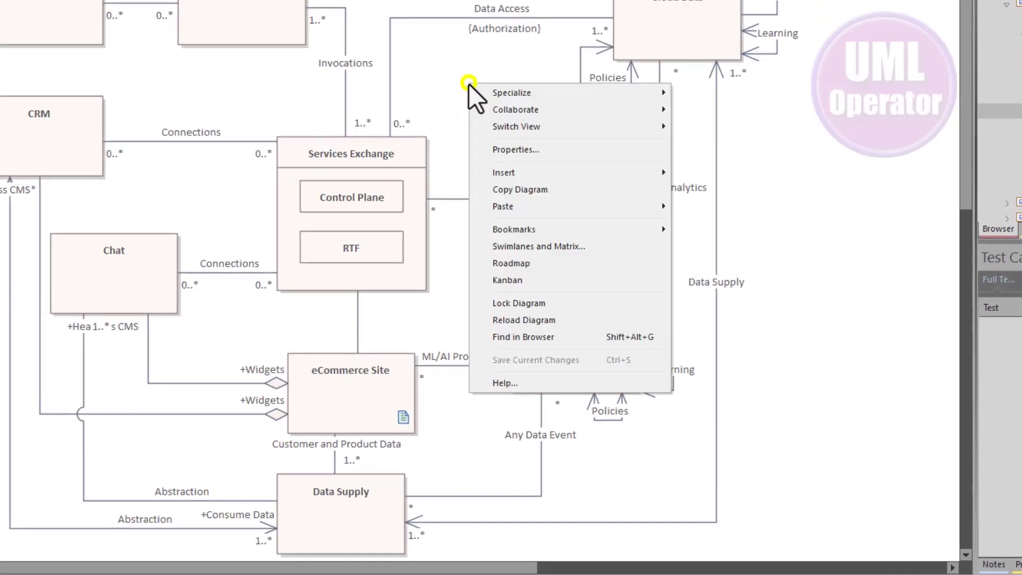
click(500, 217)
click(667, 196)
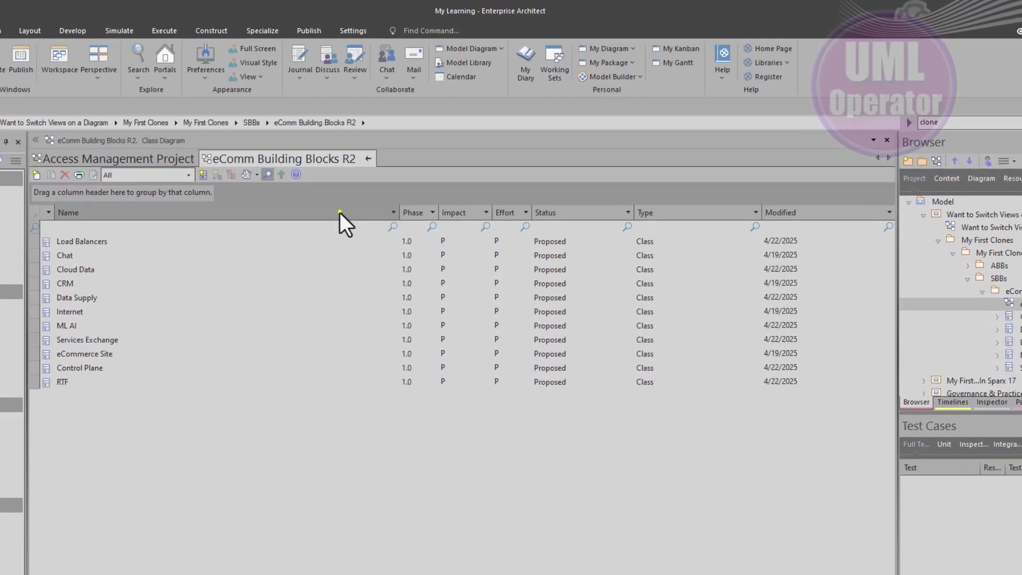
Group the element list by the Version field from the Field Chooser and filter the Version column on 3
right_click(366, 179)
click(381, 186)
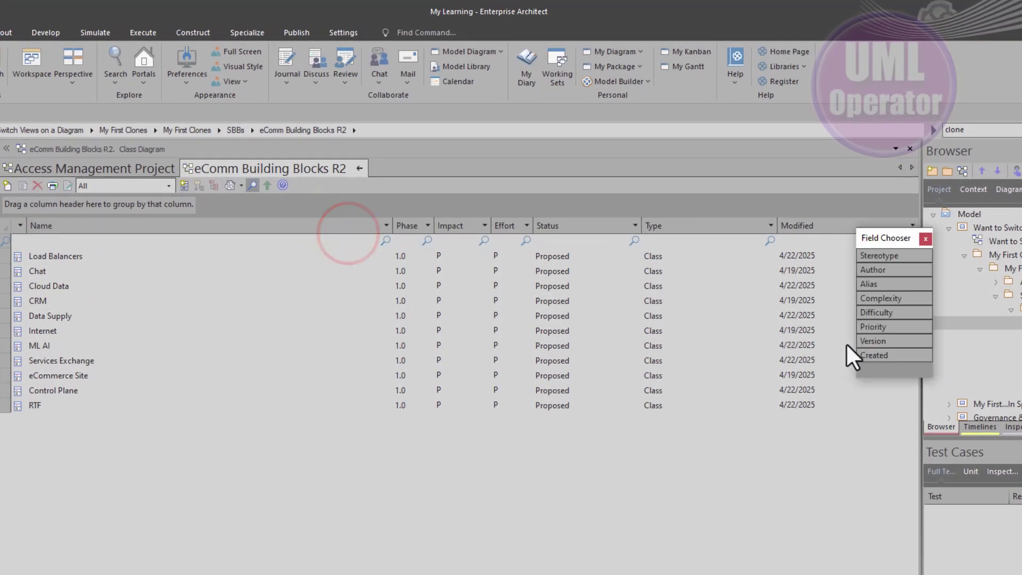
drag(876, 344, 151, 211)
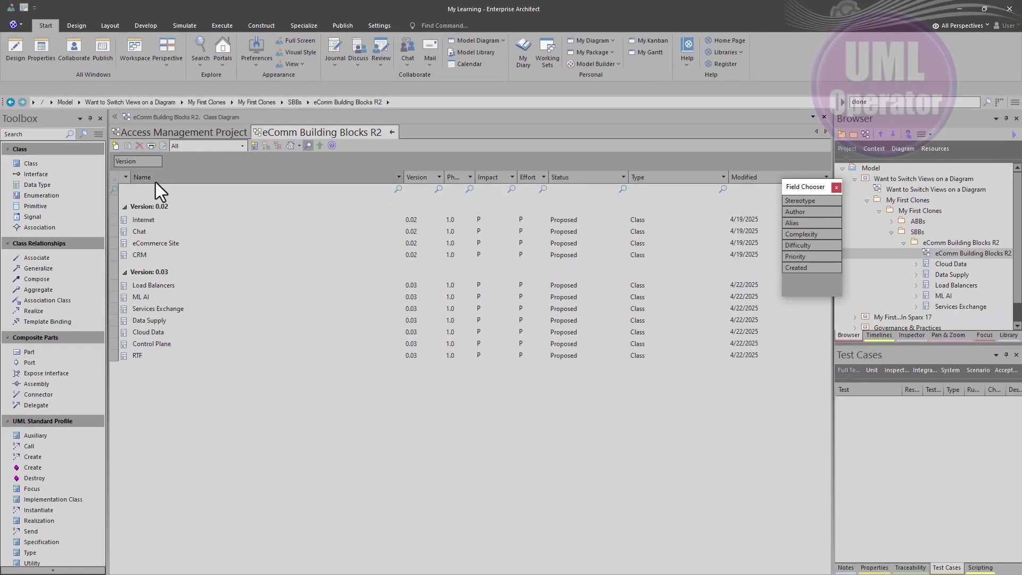
click(418, 190)
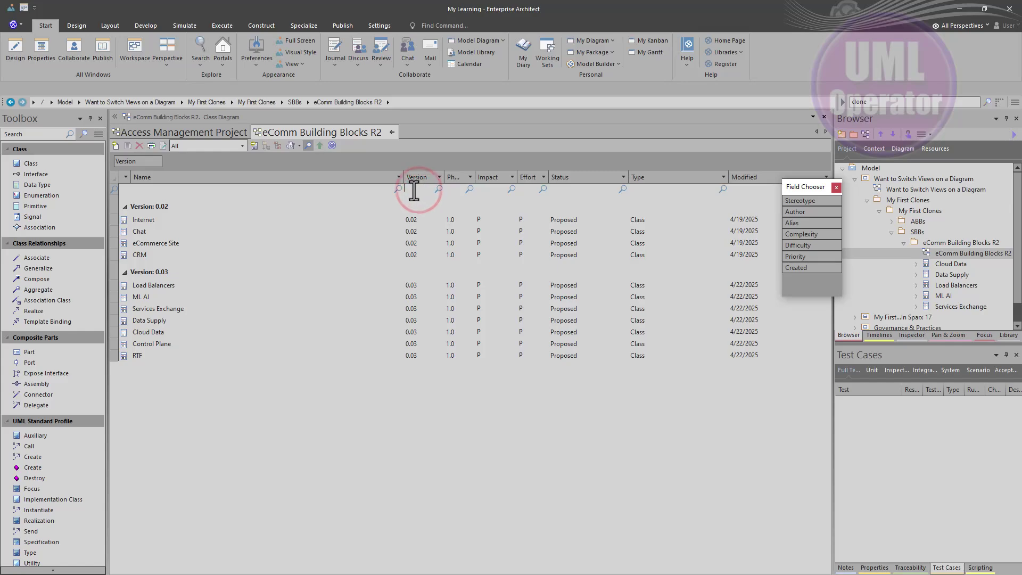
text(3)
Display the elements' notes in the list, first as excerpts and then in full, and return to the diagram
click(300, 145)
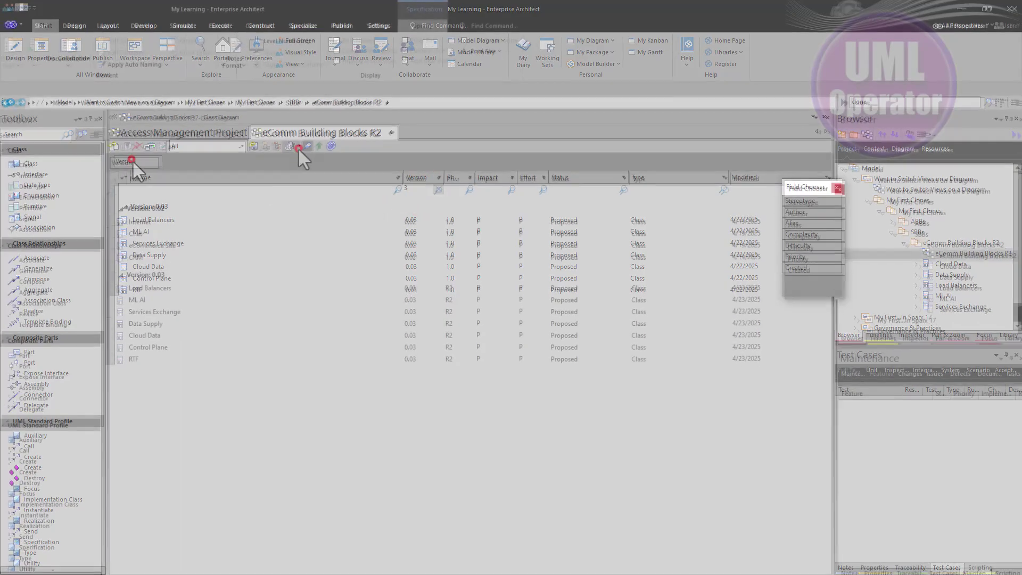
click(311, 164)
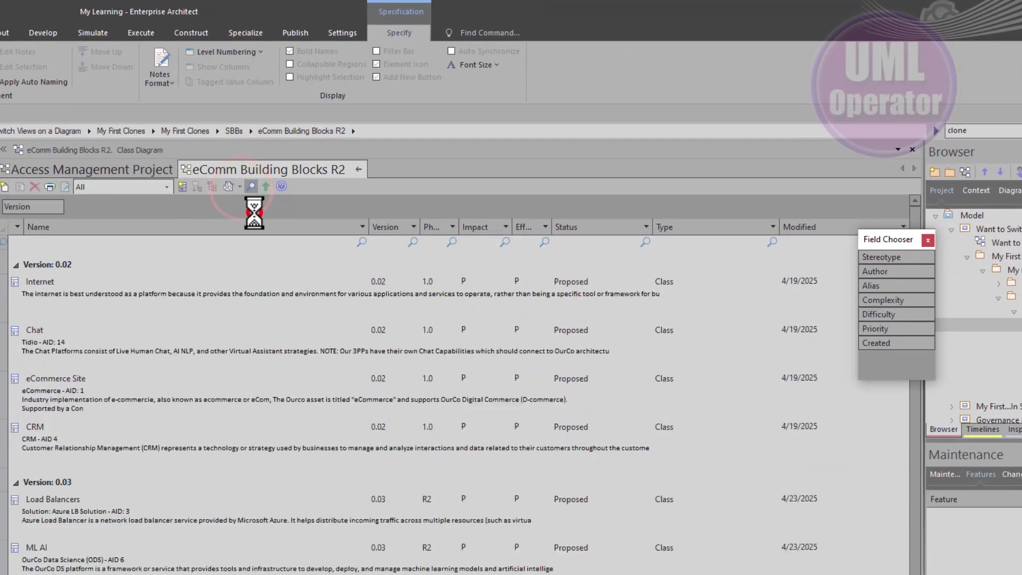
click(239, 186)
click(250, 228)
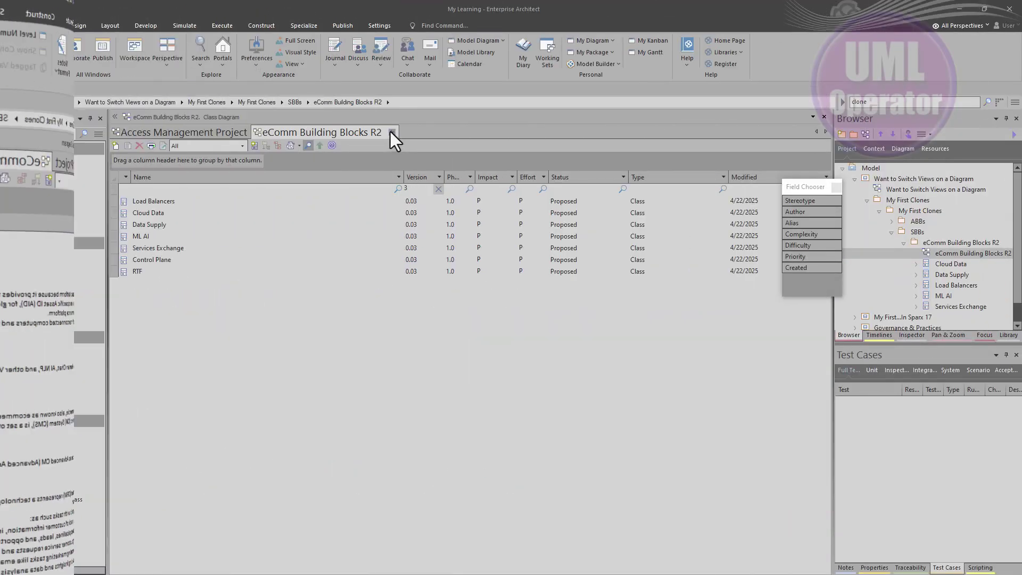
click(358, 169)
Switch the diagram to Gantt View and expand the Services Exchange element
right_click(477, 234)
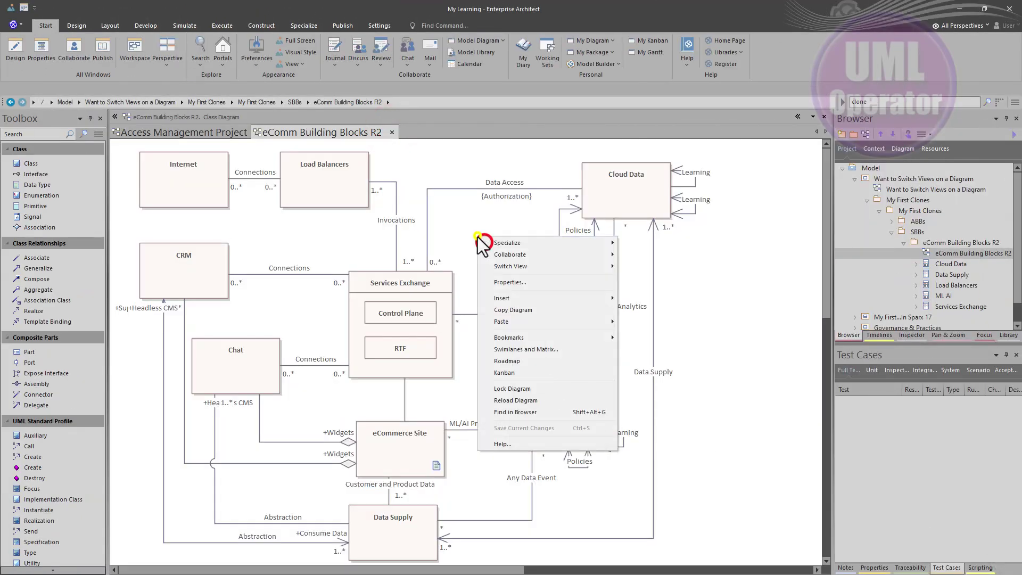
click(498, 263)
click(662, 278)
click(115, 255)
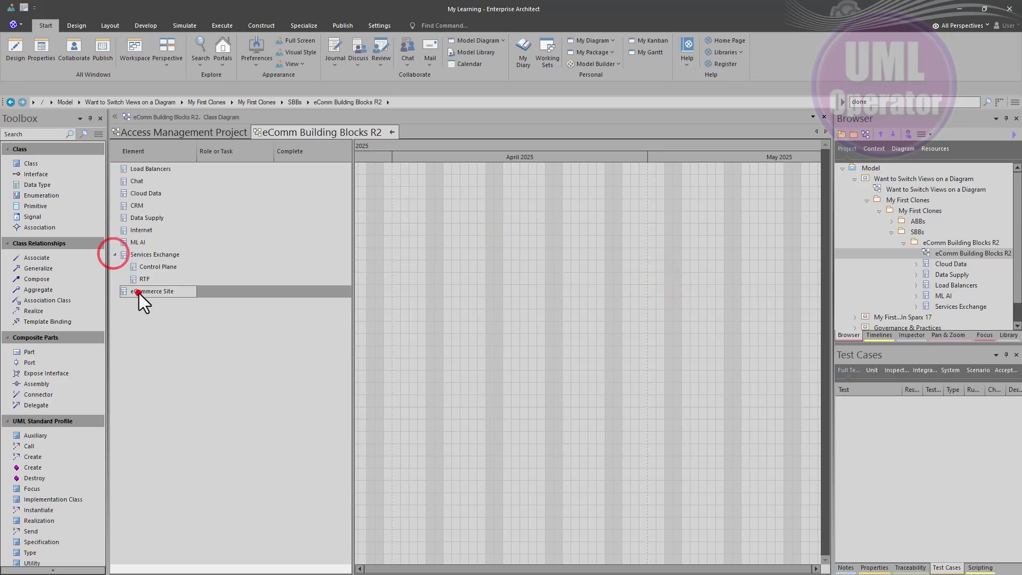
Add an assigned resource to the eCommerce Site element, choosing UML Operator with the role Solution Architect
right_click(139, 291)
click(177, 338)
click(613, 255)
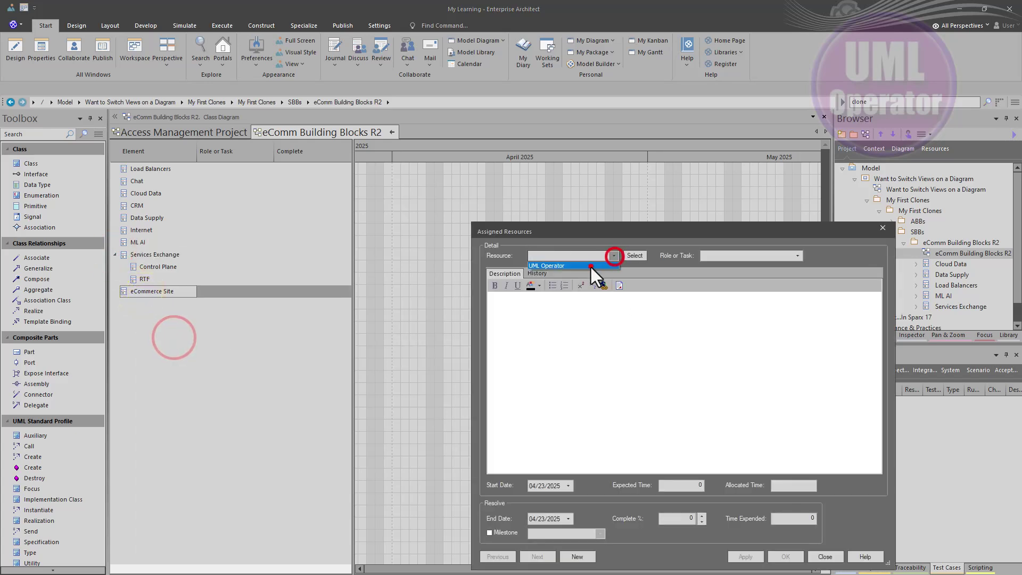
click(591, 267)
click(796, 257)
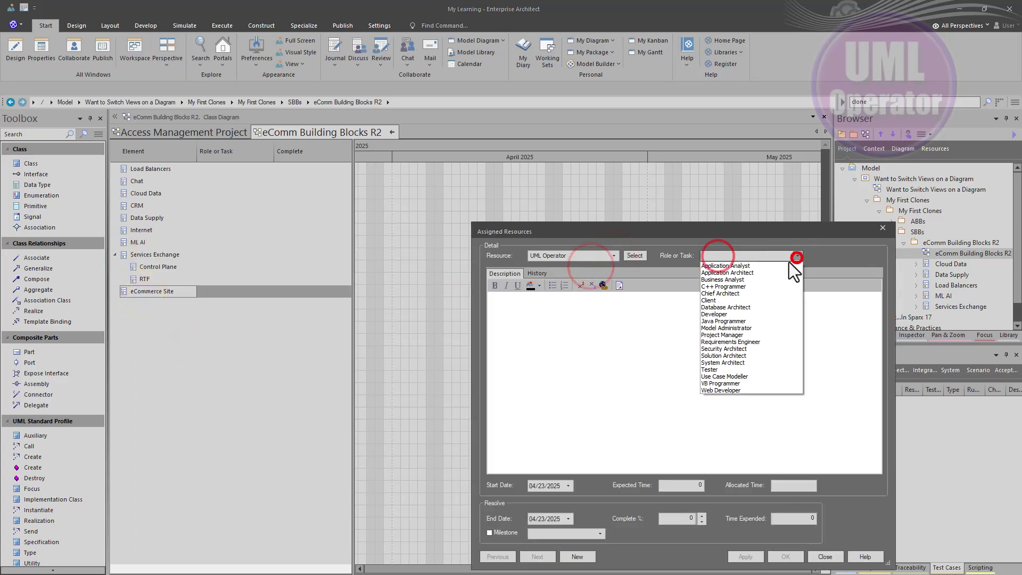
click(724, 355)
Describe the assignment as "Work on eCommerce validation for R2. Is there enhancing work for this project?" and set expected and allocated time to 8
click(607, 334)
text(Work on eCommerce validation for R2. Is there enhancing work for this project?)
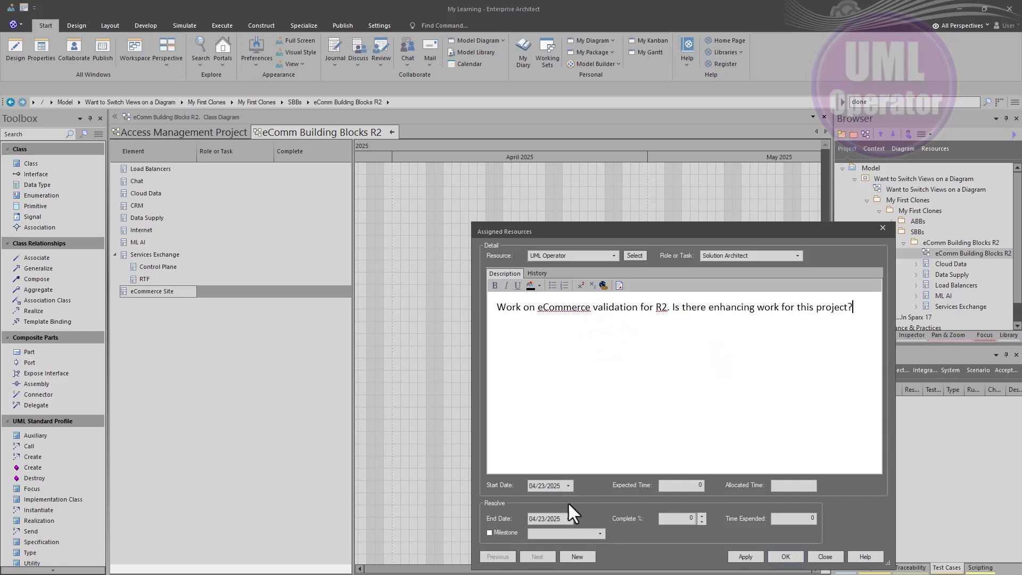
click(696, 484)
text(8)
click(793, 484)
text(8)
click(568, 518)
click(525, 532)
click(785, 556)
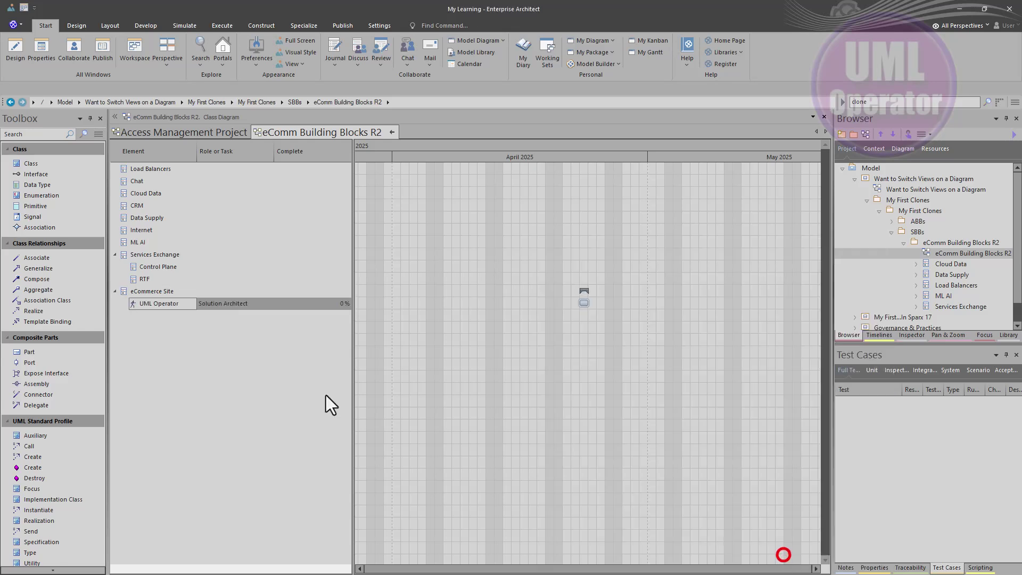
Extend the UML Operator task bar under eCommerce Site through April 25, 2025 and return to the diagram
scroll(586, 290, up, 3)
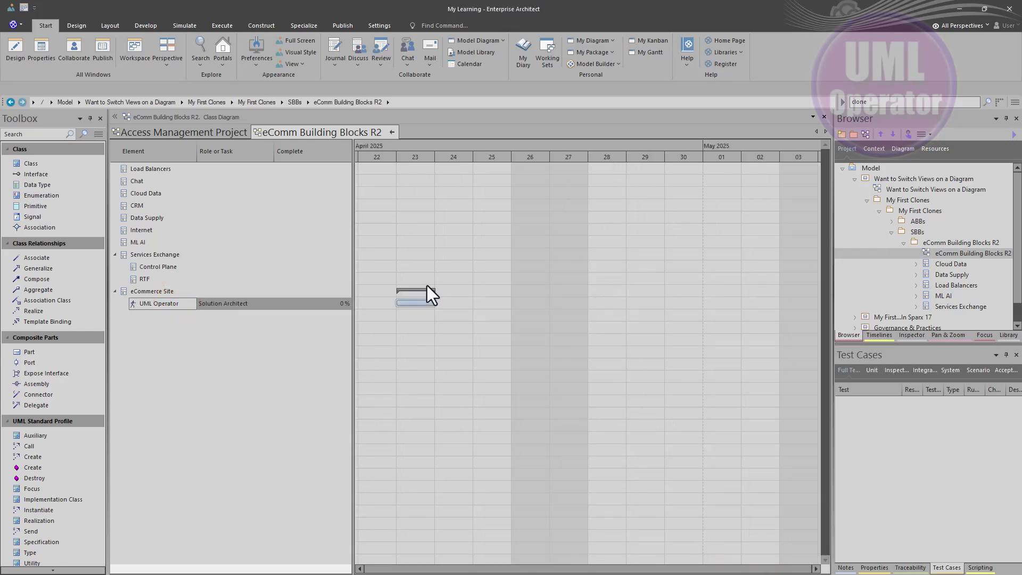
drag(432, 303, 501, 303)
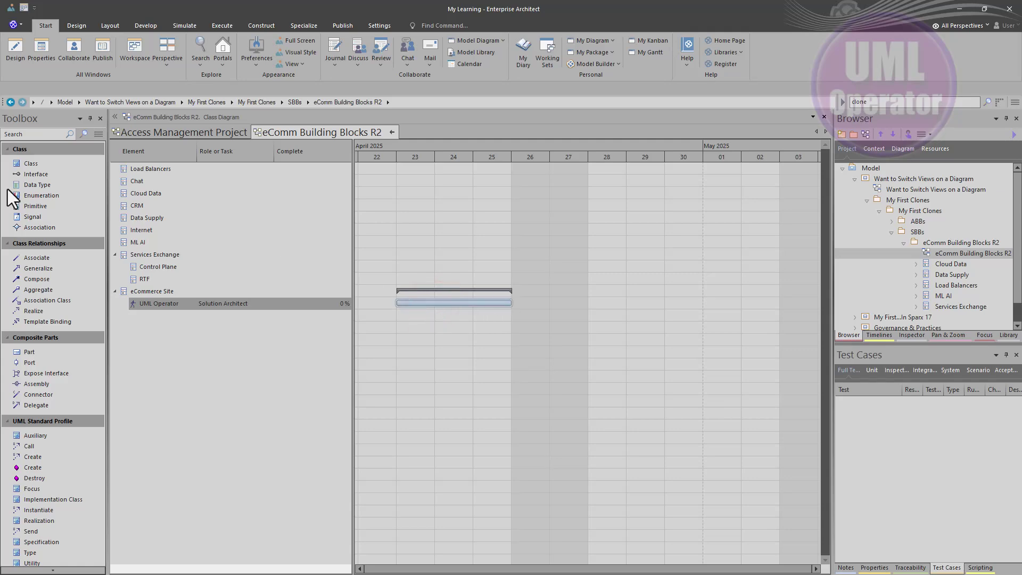
click(392, 132)
Switch the diagram to Specification View
right_click(487, 224)
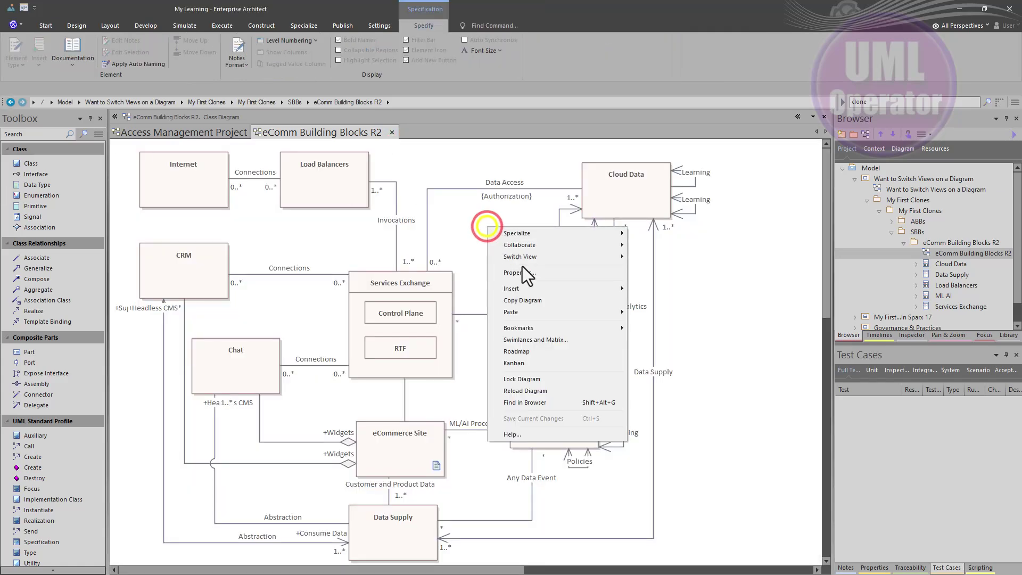
click(547, 260)
click(671, 277)
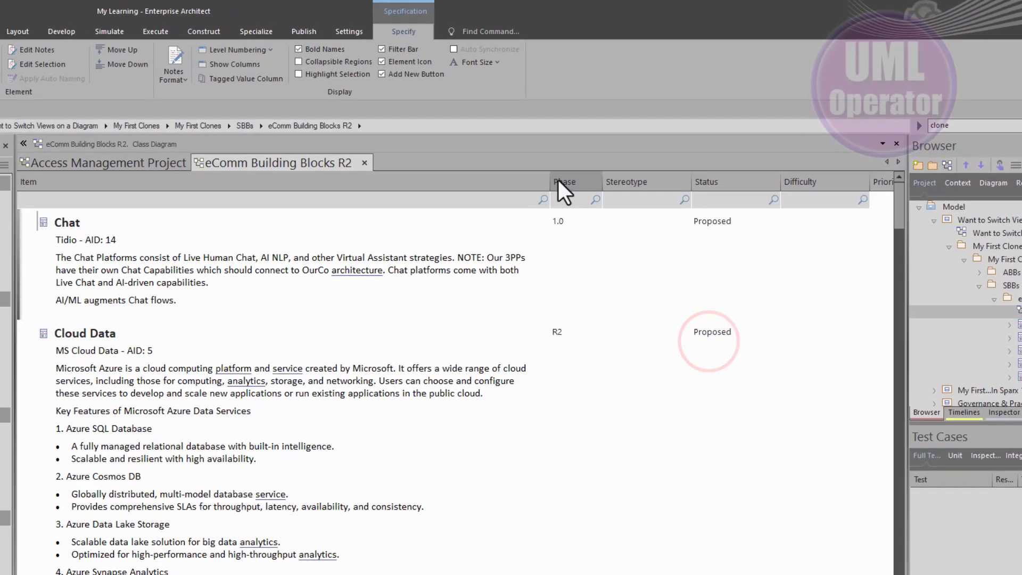
Hide the filter bar of the specification list and show it again
right_click(548, 146)
click(590, 225)
right_click(564, 190)
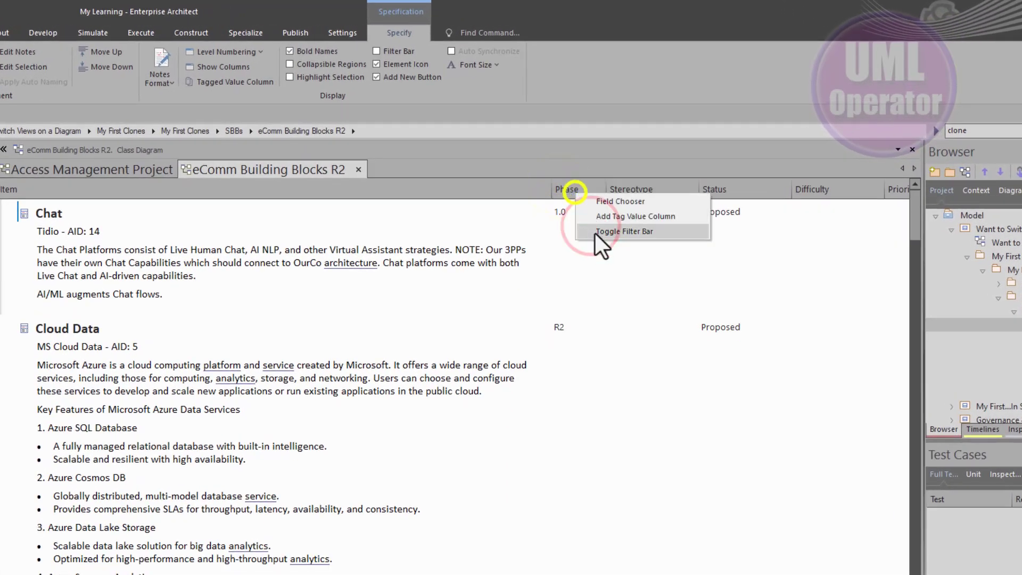
click(595, 229)
Filter the specification's Phase column on R2, review the matching elements and return to the diagram
click(580, 211)
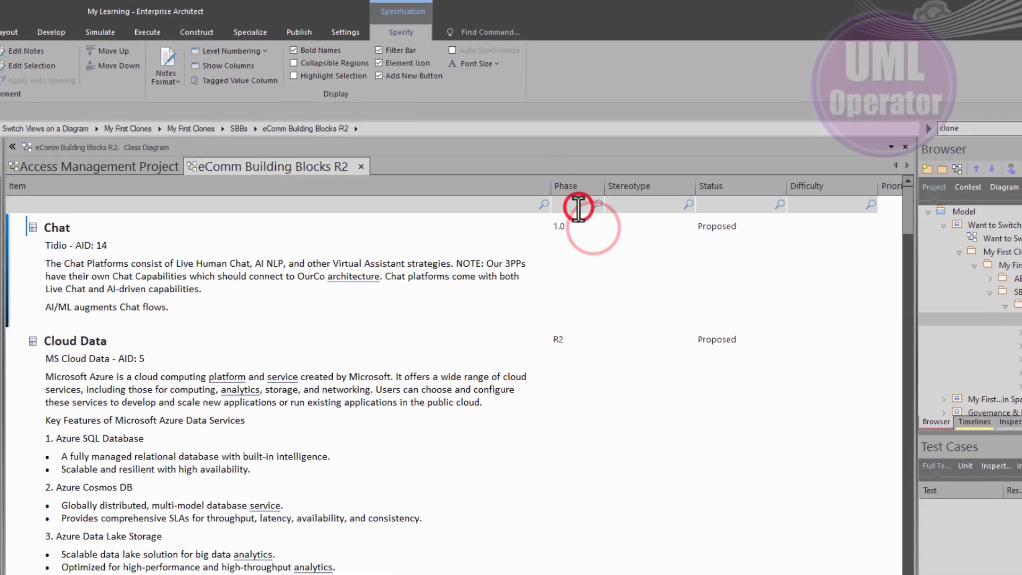
text(R2)
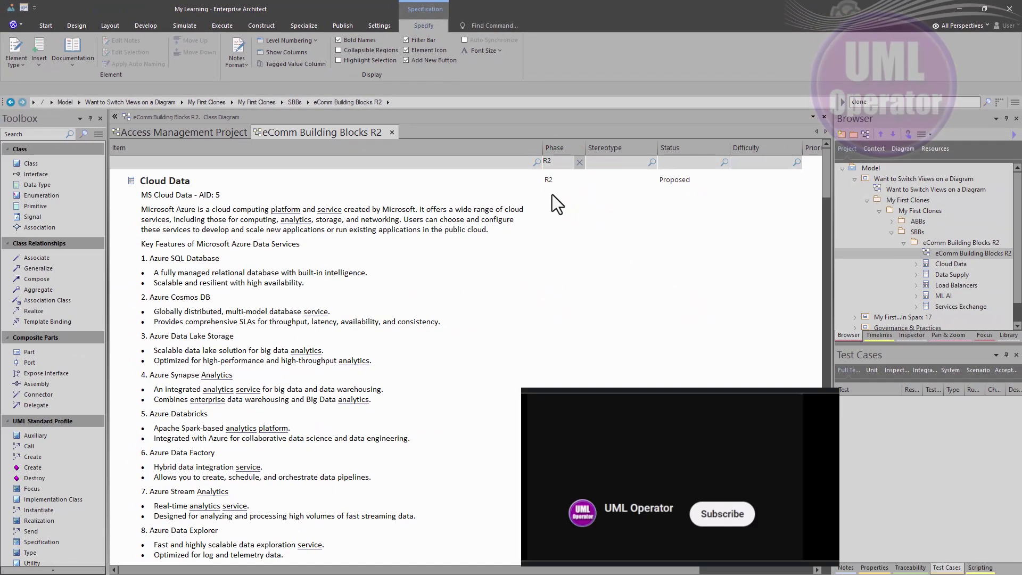
scroll(560, 252, down, 10)
scroll(319, 362, down, 15)
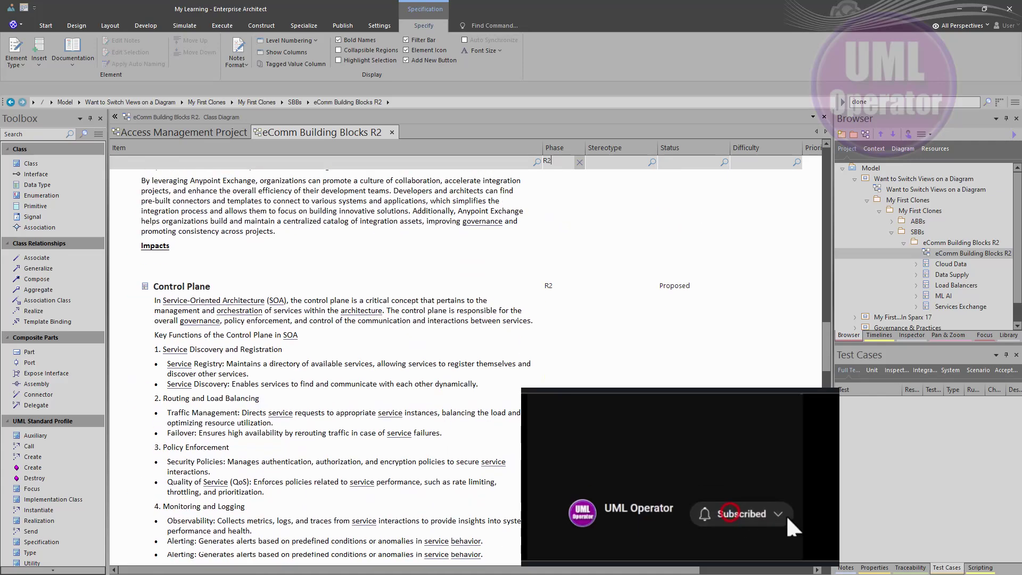
click(392, 133)
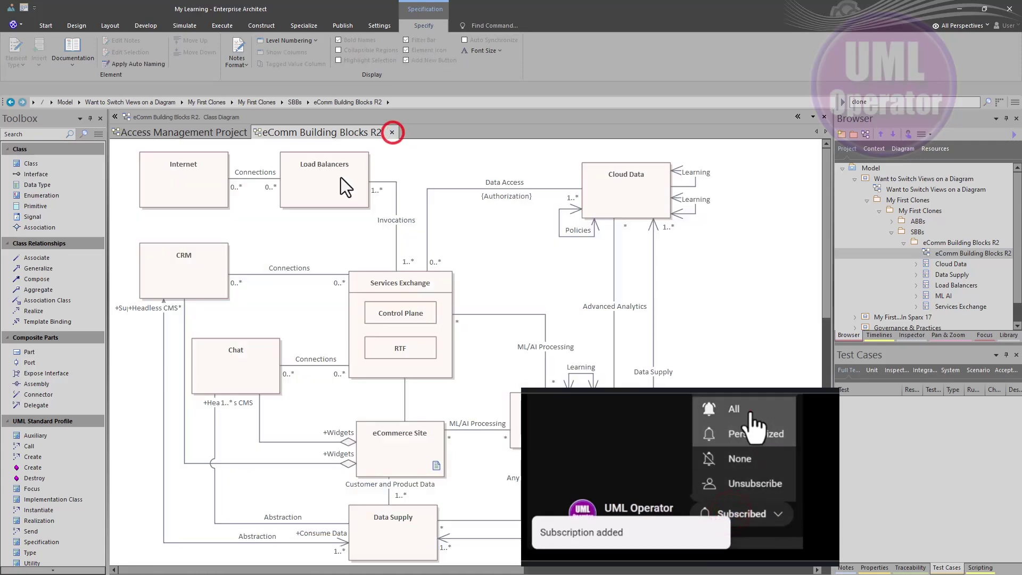
Edit the Phase in the Load Balancers class properties and save the change
double_click(340, 180)
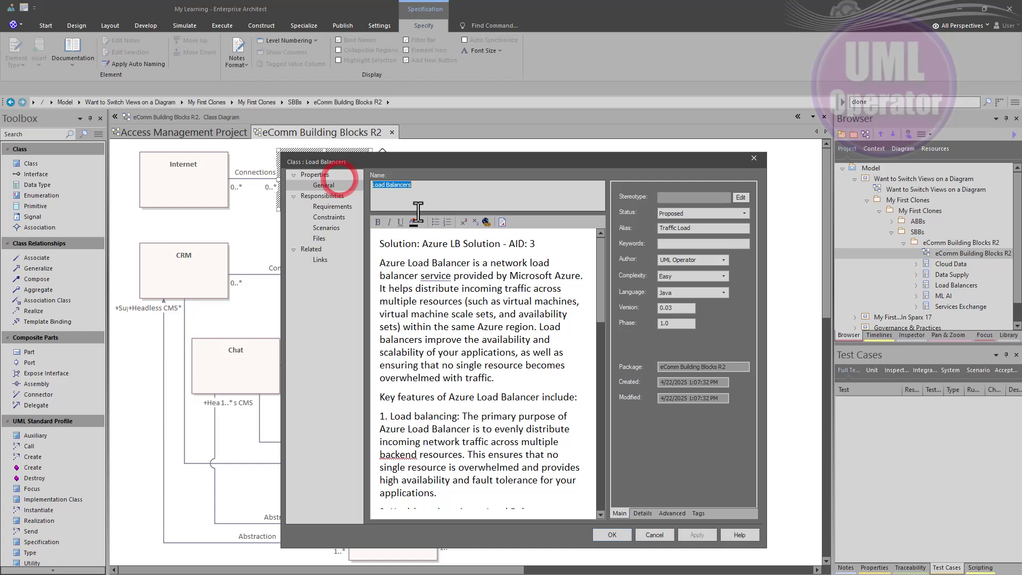
click(674, 323)
click(611, 530)
Switch the diagram to Specification View again and filter the Item column on "lo" to look through the matching elements
right_click(467, 247)
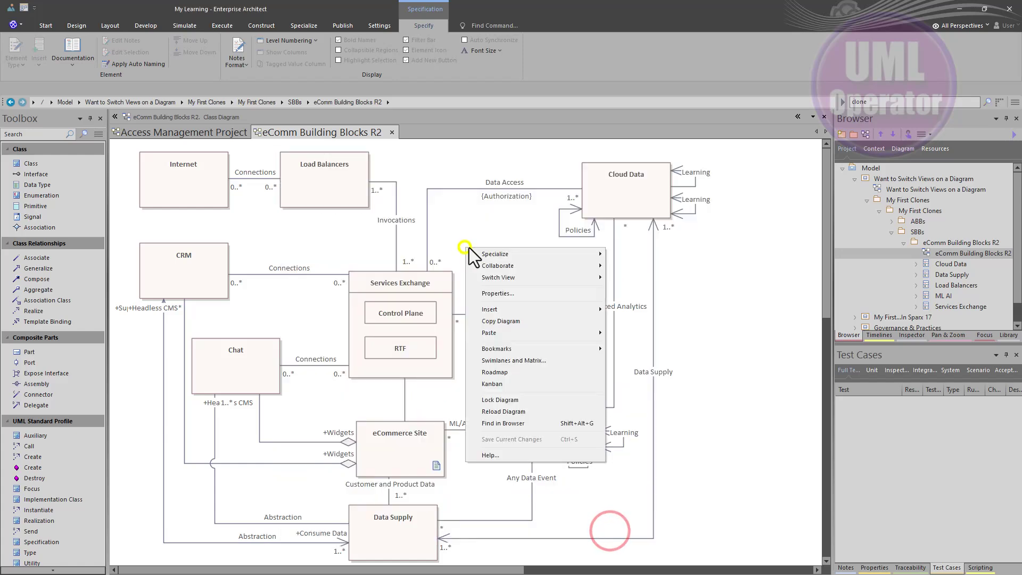
click(672, 304)
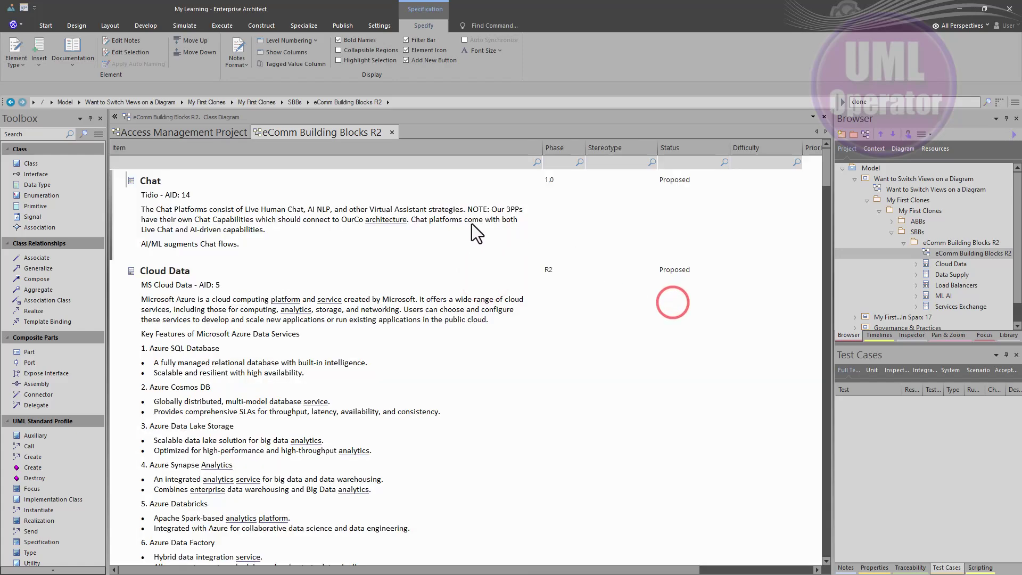
click(229, 165)
text(lo)
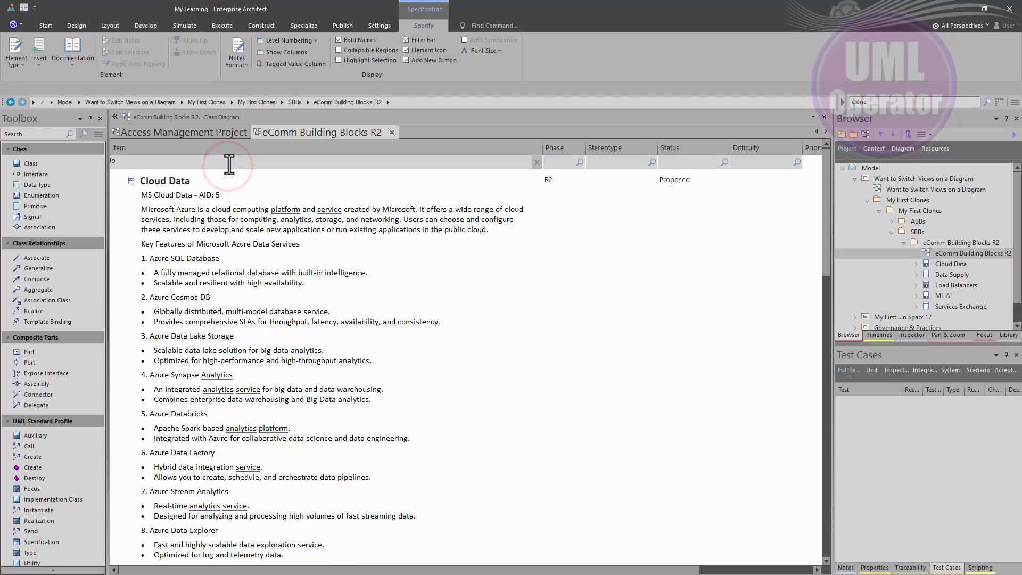
scroll(229, 229, down, 10)
click(580, 340)
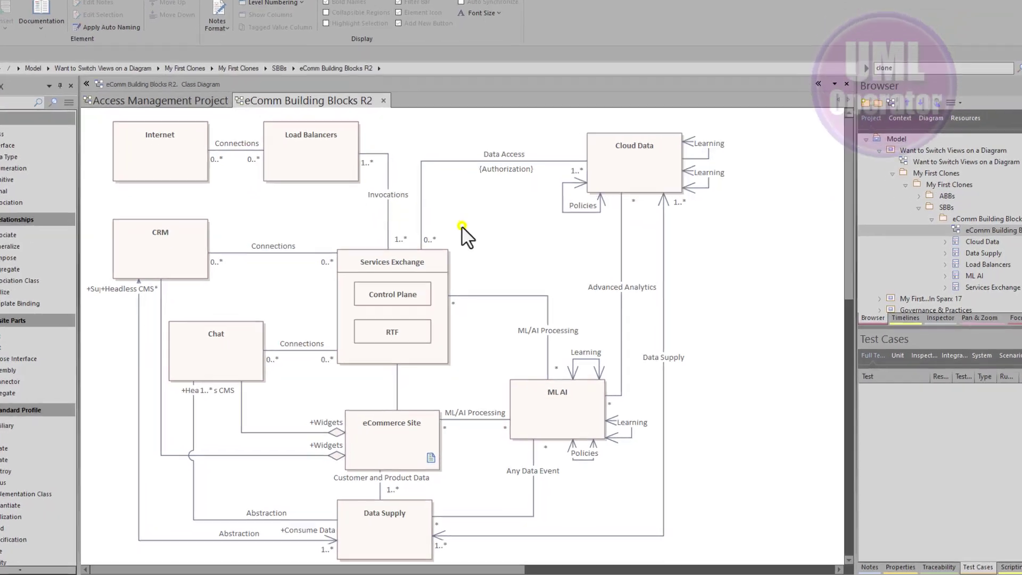
Switch the diagram to Relation Matrix View and limit the matrix to connected elements
right_click(465, 249)
click(481, 279)
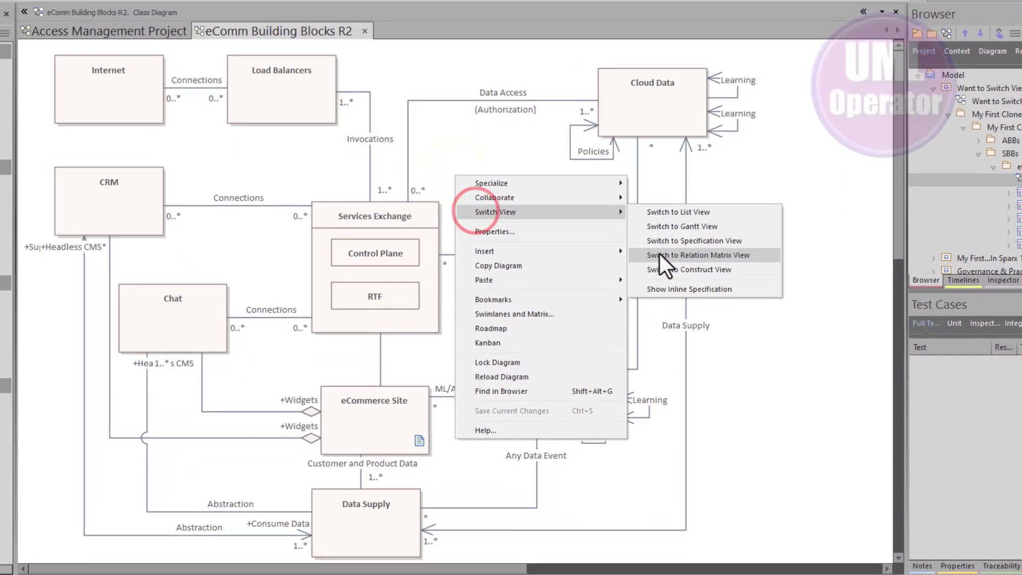
click(662, 245)
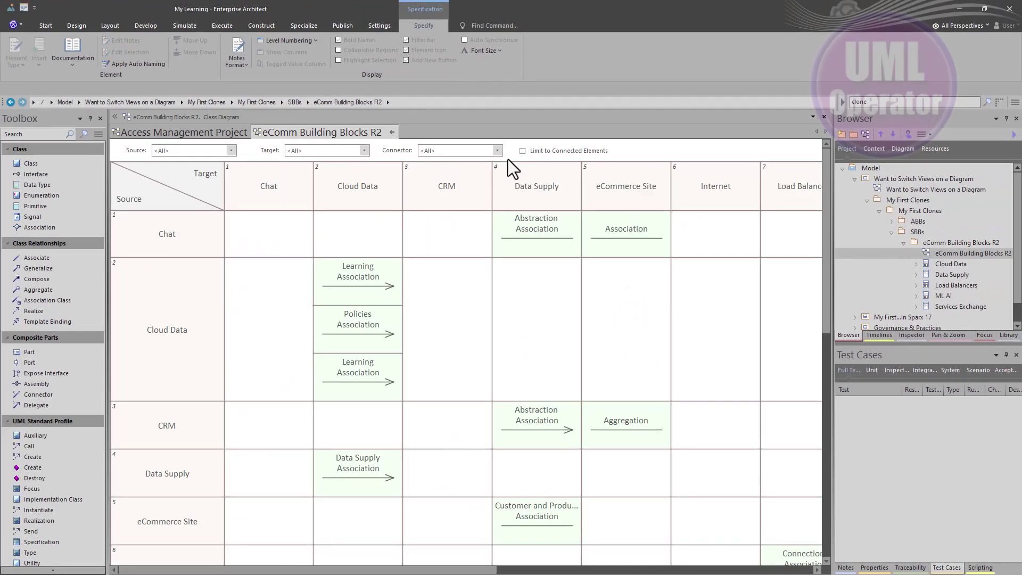
click(522, 151)
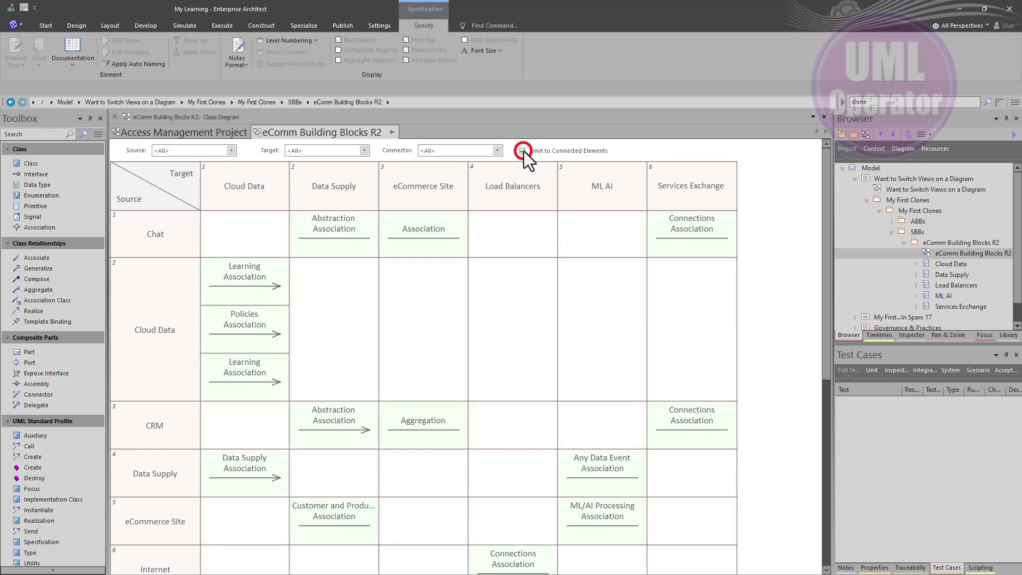
Examine the matrix cell between Chat and Cloud Data and locate both classes in the diagram
click(244, 235)
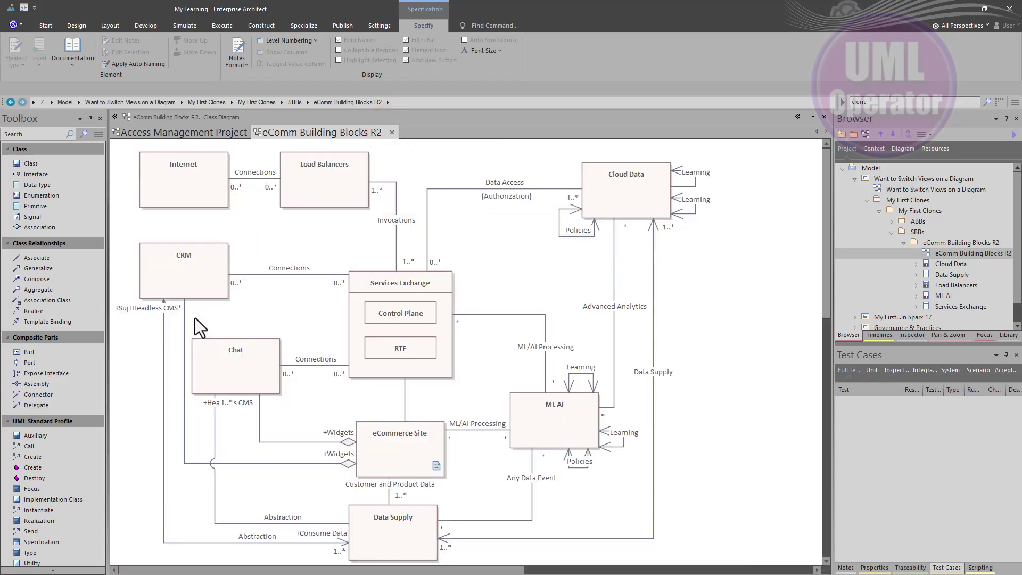
click(206, 357)
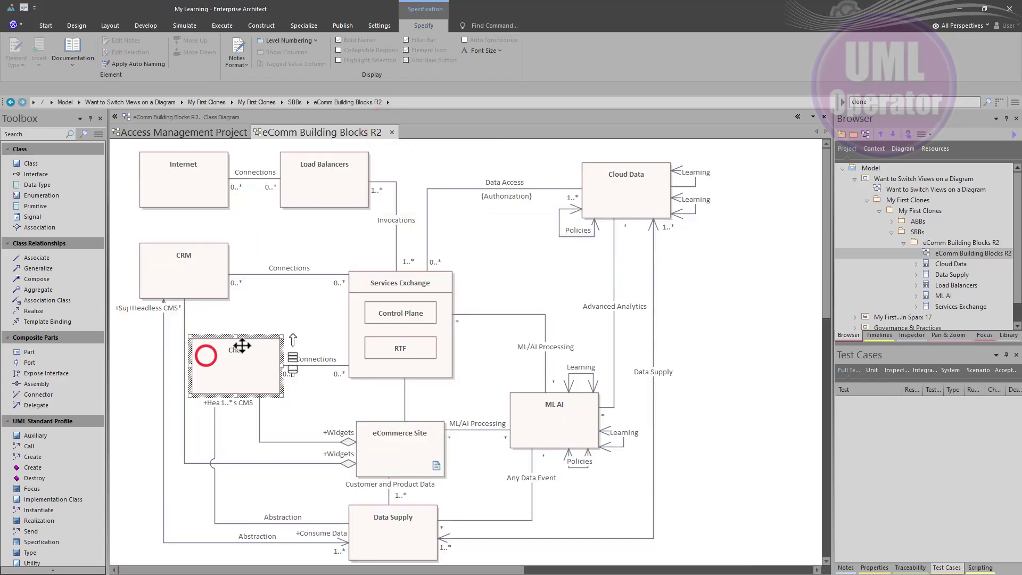
click(608, 193)
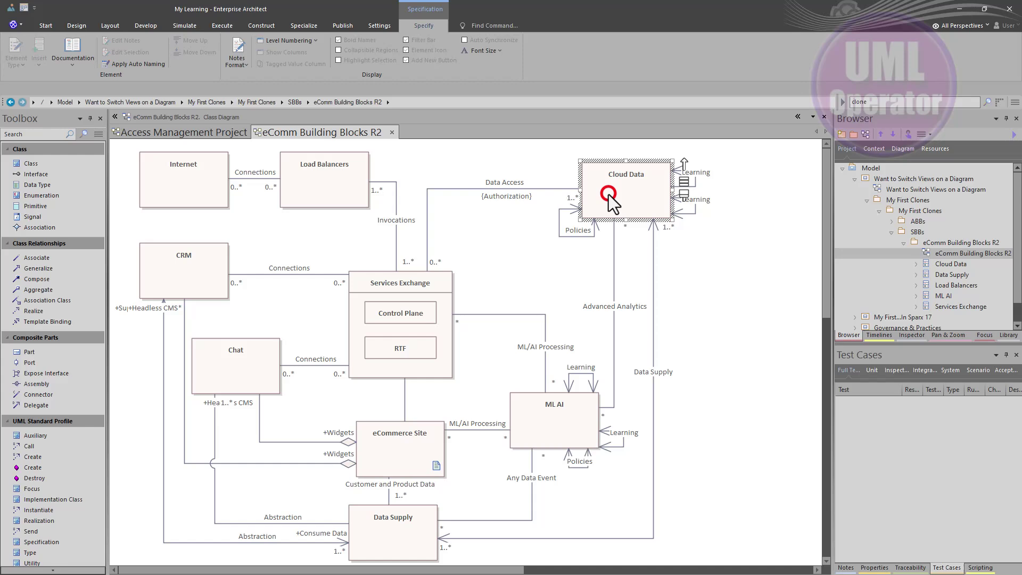
Return the class diagram to Relation Matrix View and show only the connected elements
right_click(419, 165)
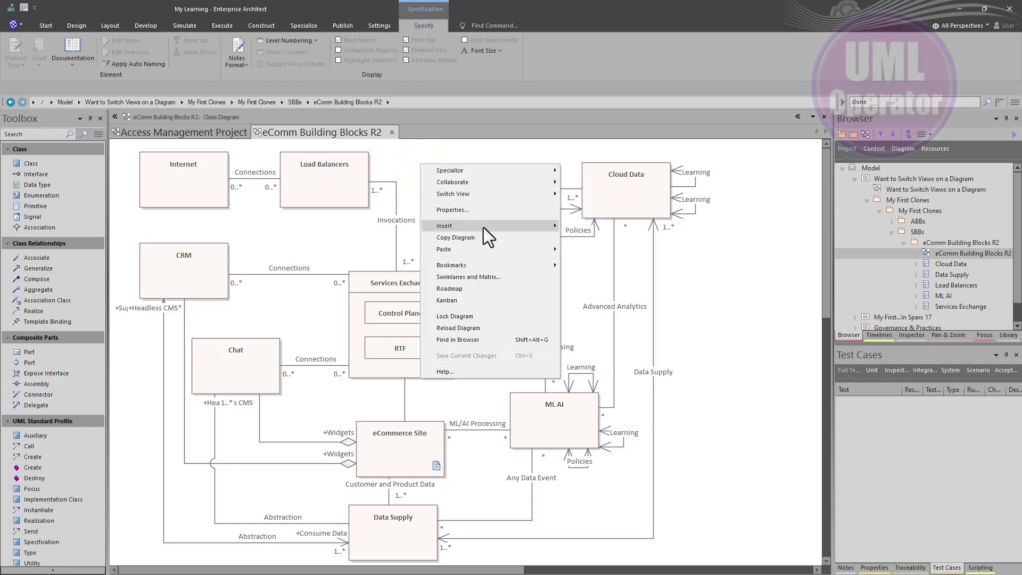
click(519, 196)
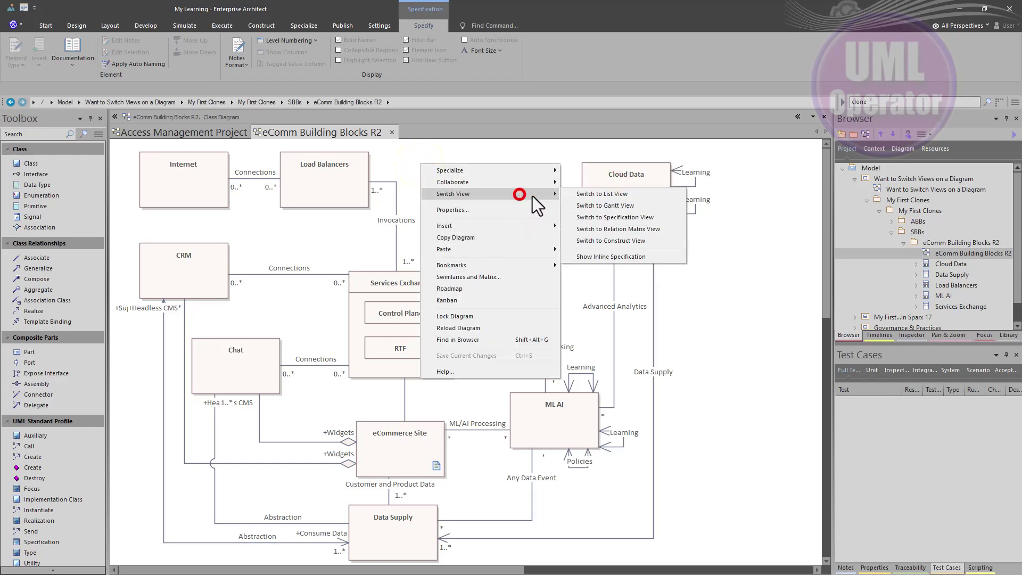
click(610, 230)
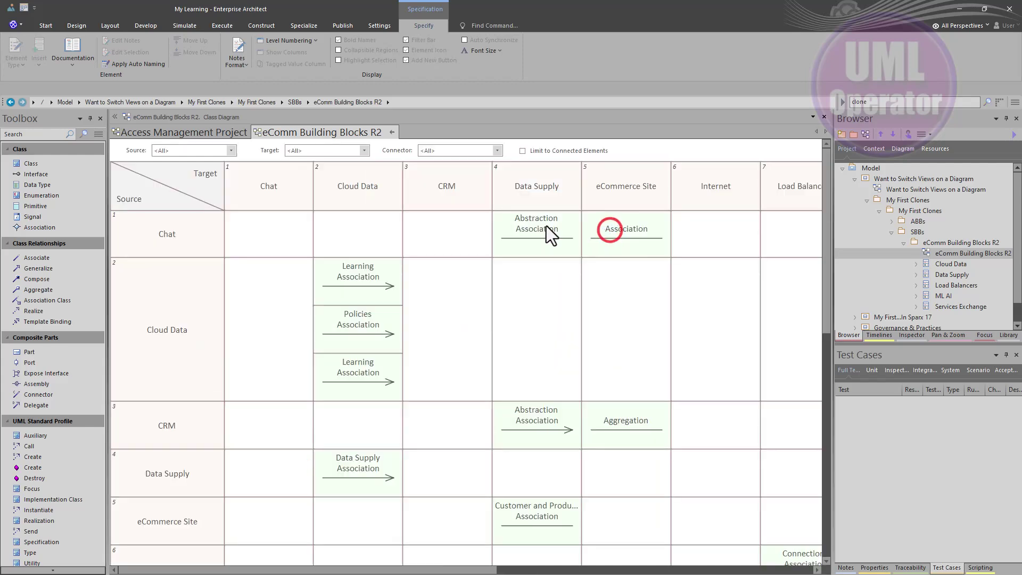
click(530, 149)
Create an Association from Chat to Cloud Data in the matrix and locate the new connector in the diagram
click(220, 229)
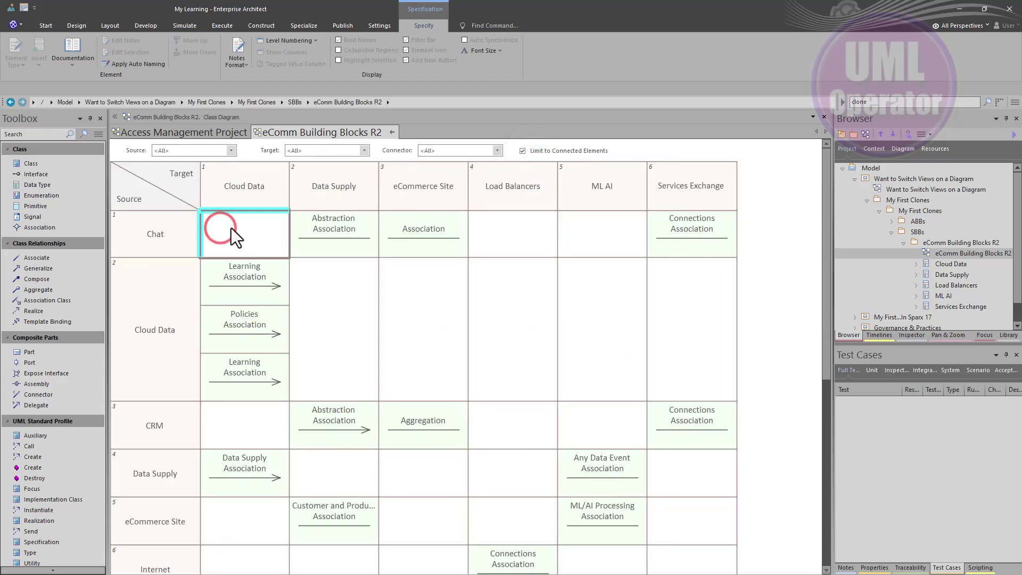
right_click(231, 228)
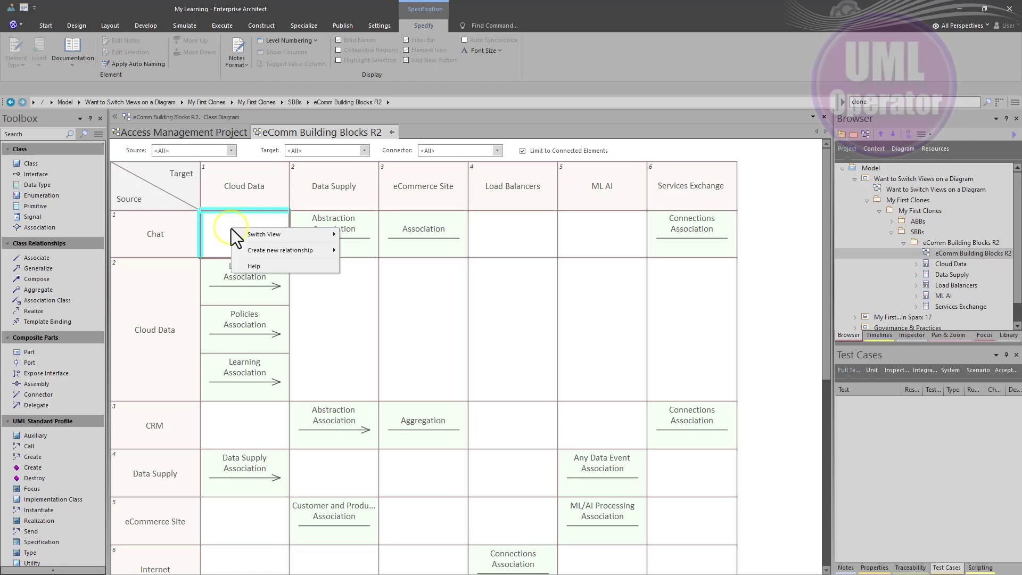
click(267, 248)
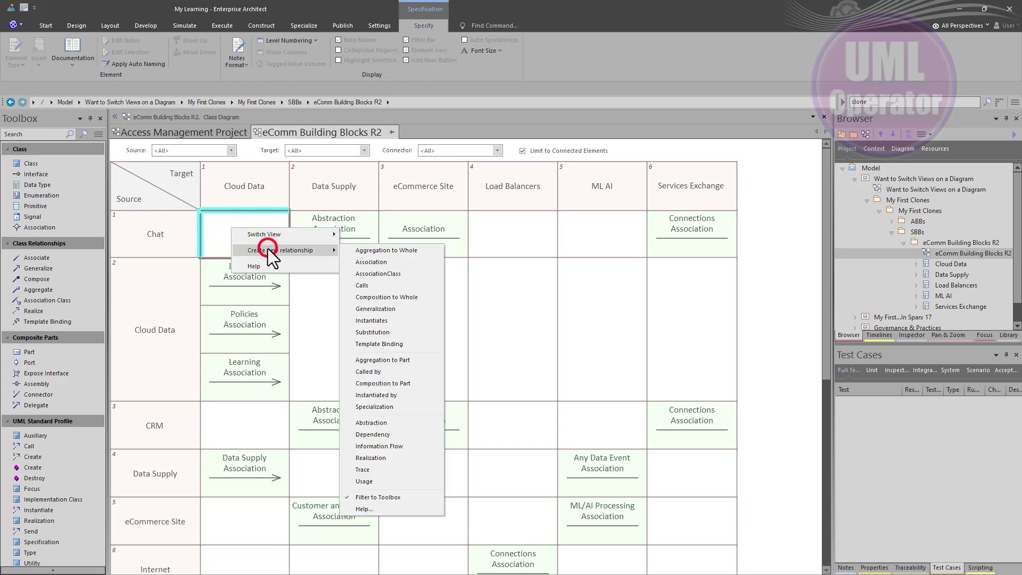
click(372, 261)
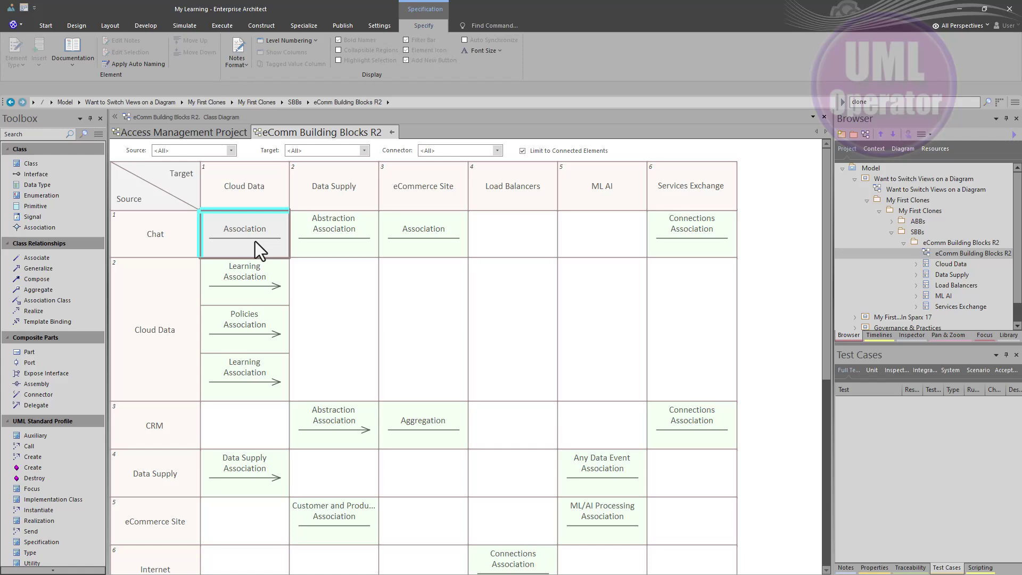
click(389, 133)
click(491, 251)
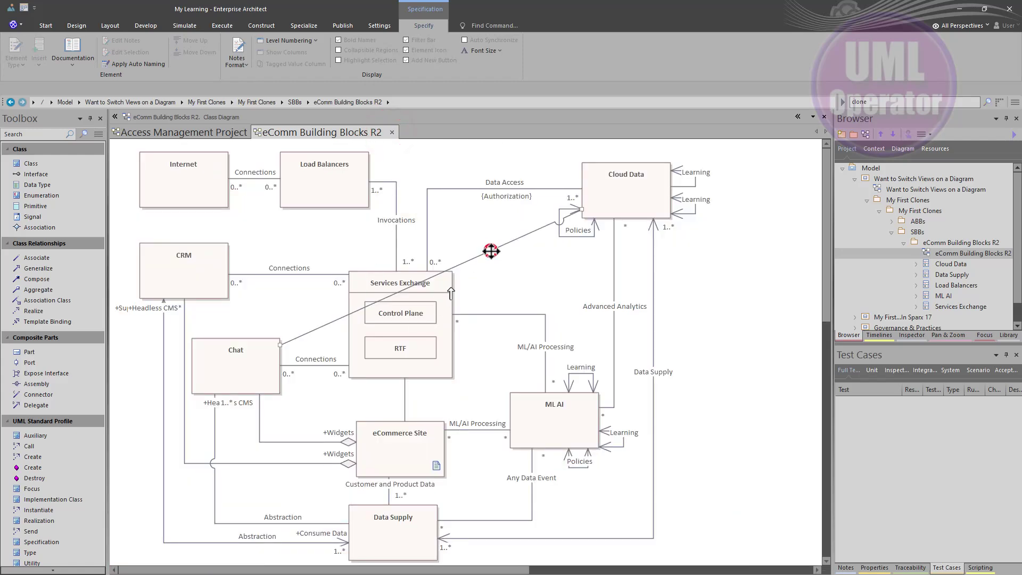
Add a maintenance feature named "Personalization" to the ML AI class
click(534, 405)
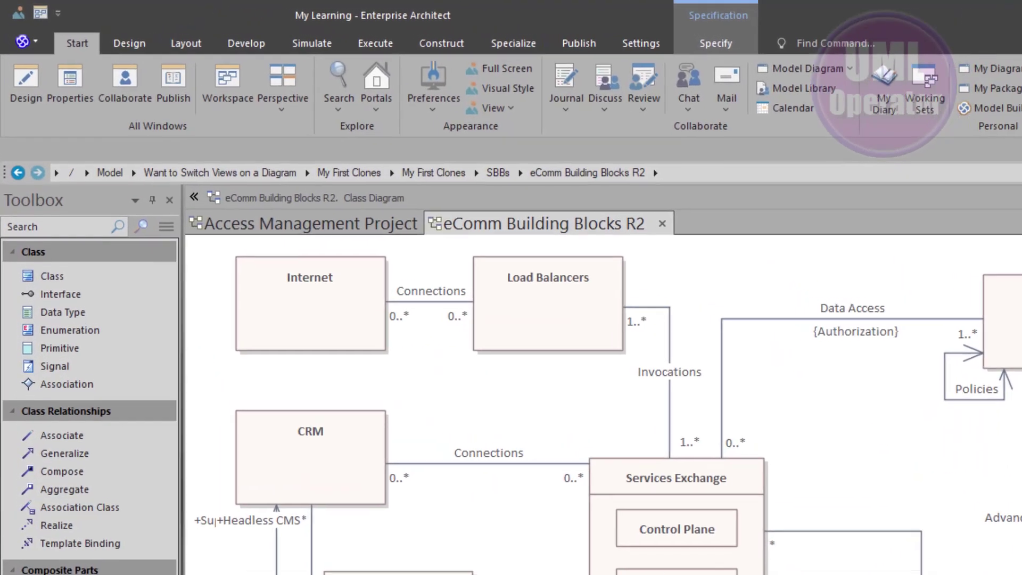
click(443, 45)
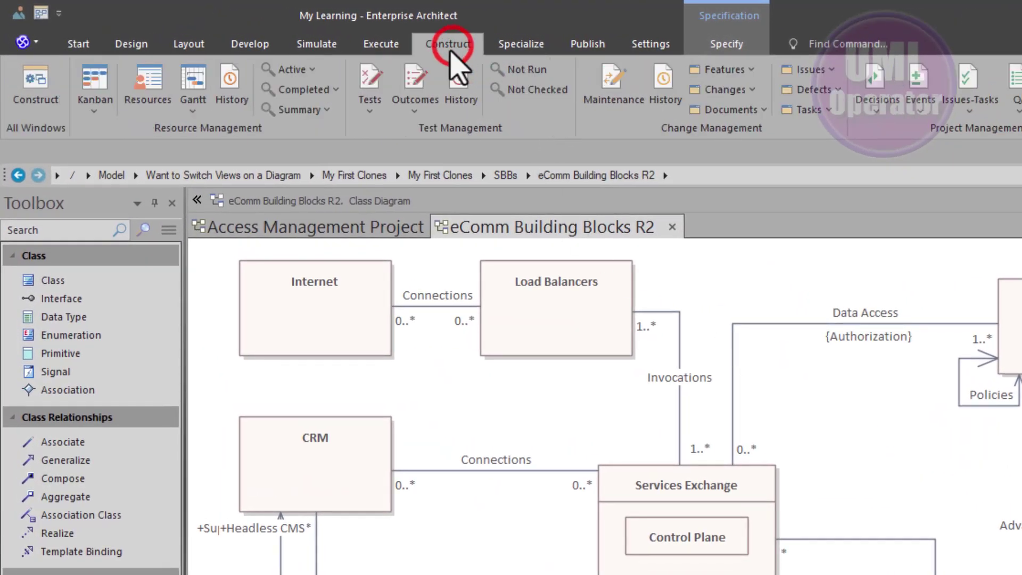
click(599, 88)
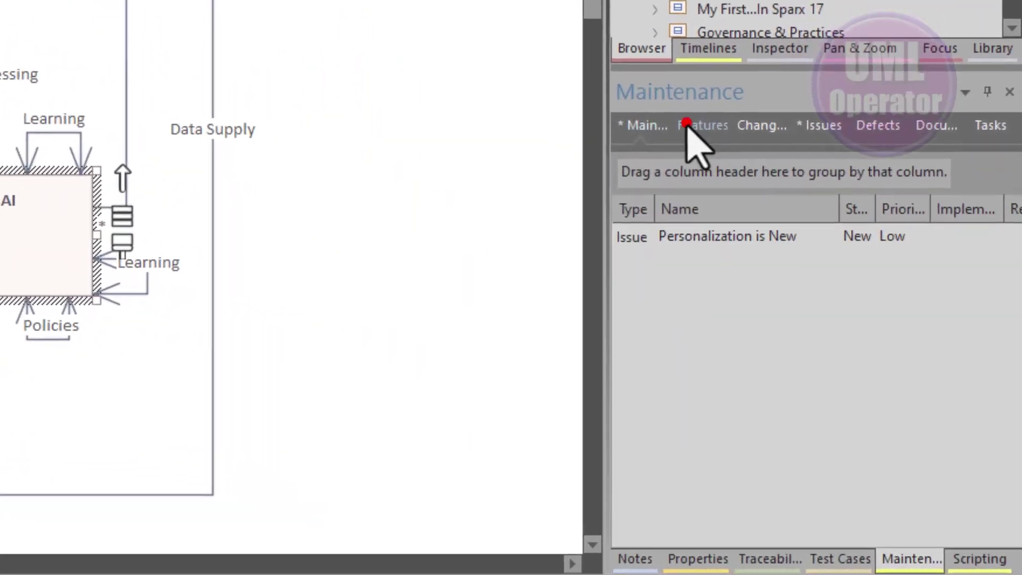
click(911, 384)
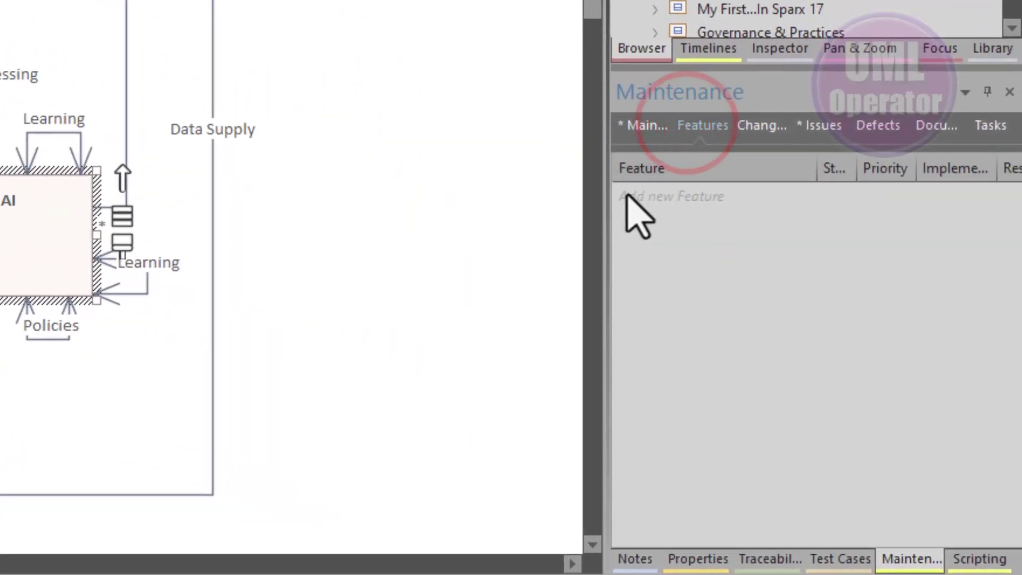
click(625, 195)
text(Personalization)
key(Return)
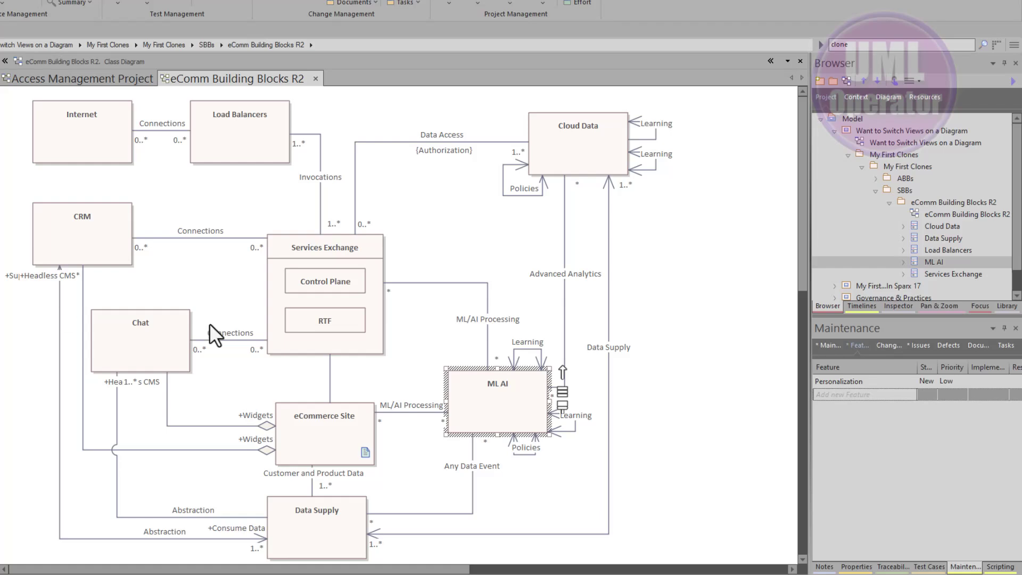
Add a maintenance change named "Add P13N Services" to the ML AI class and check its issues list
click(877, 343)
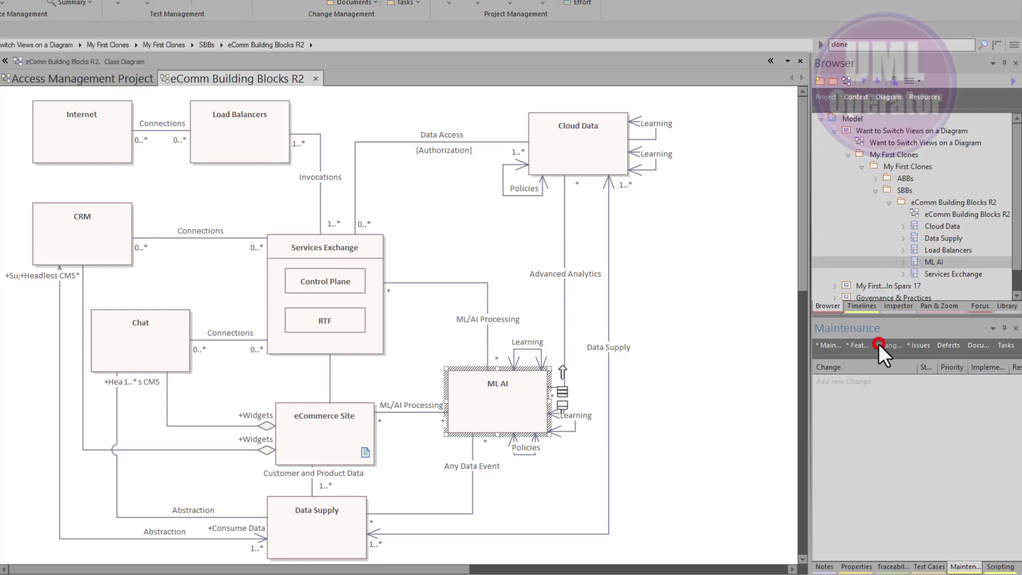
click(861, 379)
text(Add P13N Services)
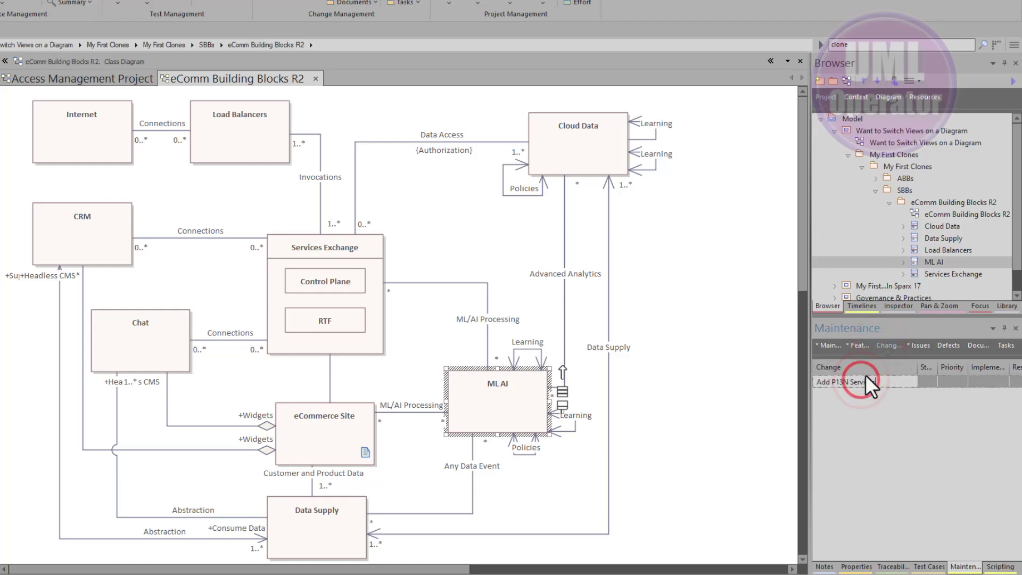
key(Return)
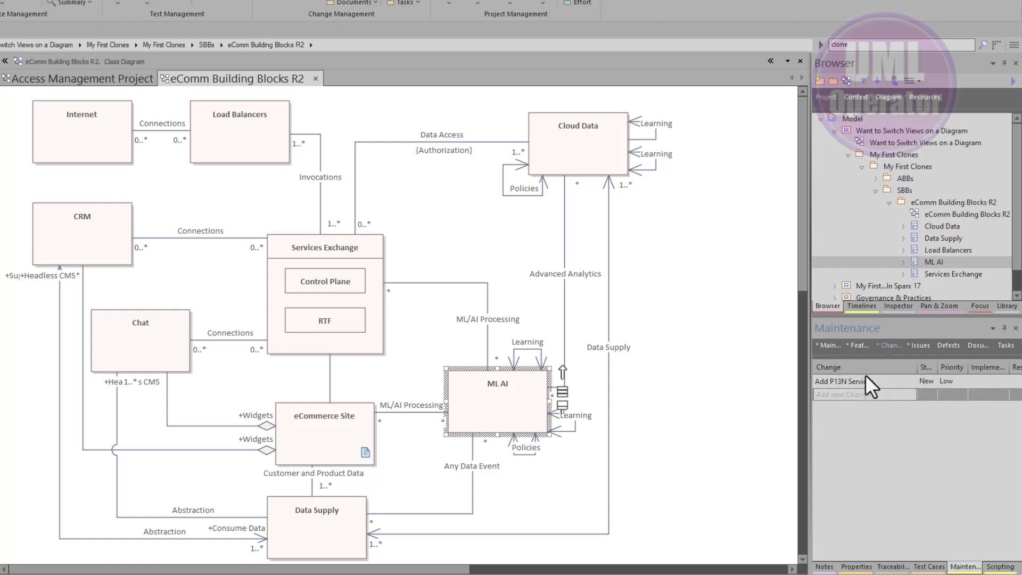
click(921, 345)
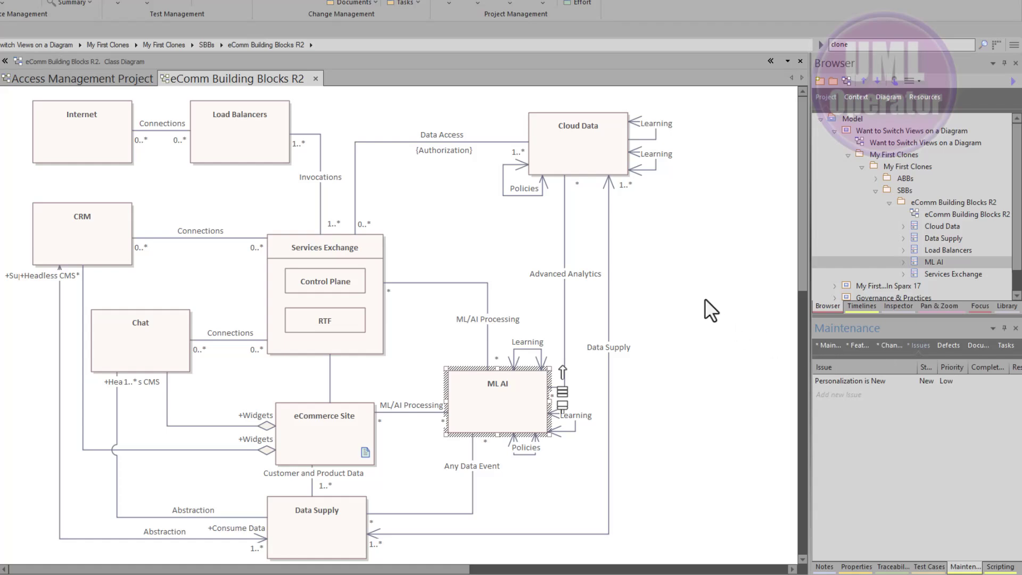
Switch the diagram to Construct View to review all maintenance items, and return to the graphical diagram
right_click(466, 217)
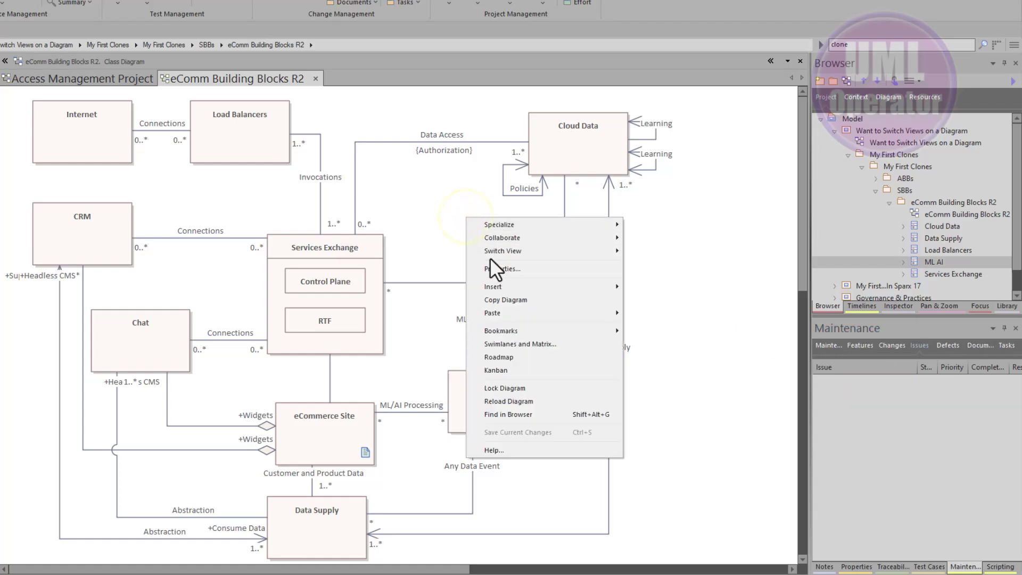
mouse_move(495, 254)
click(665, 301)
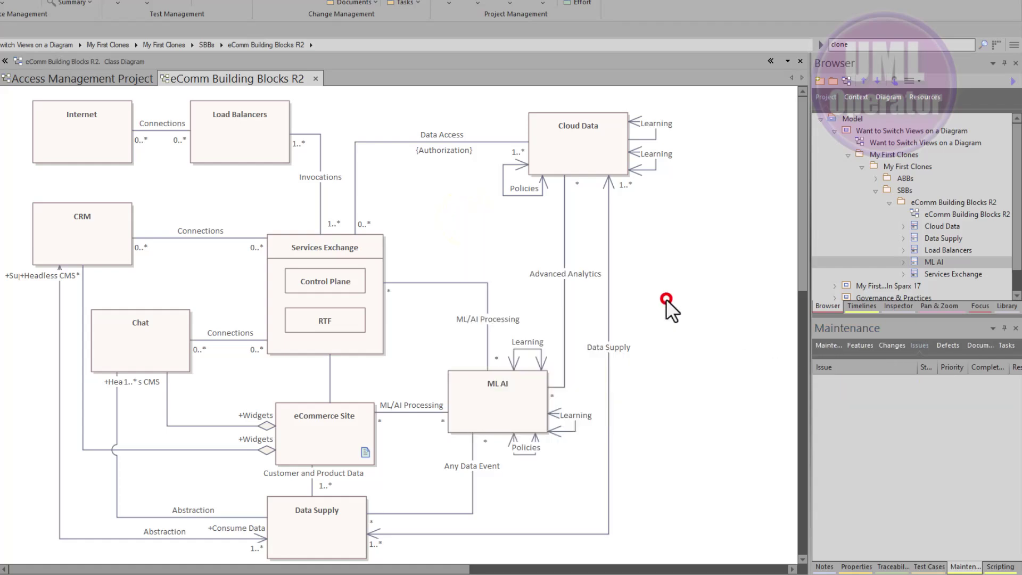
click(219, 185)
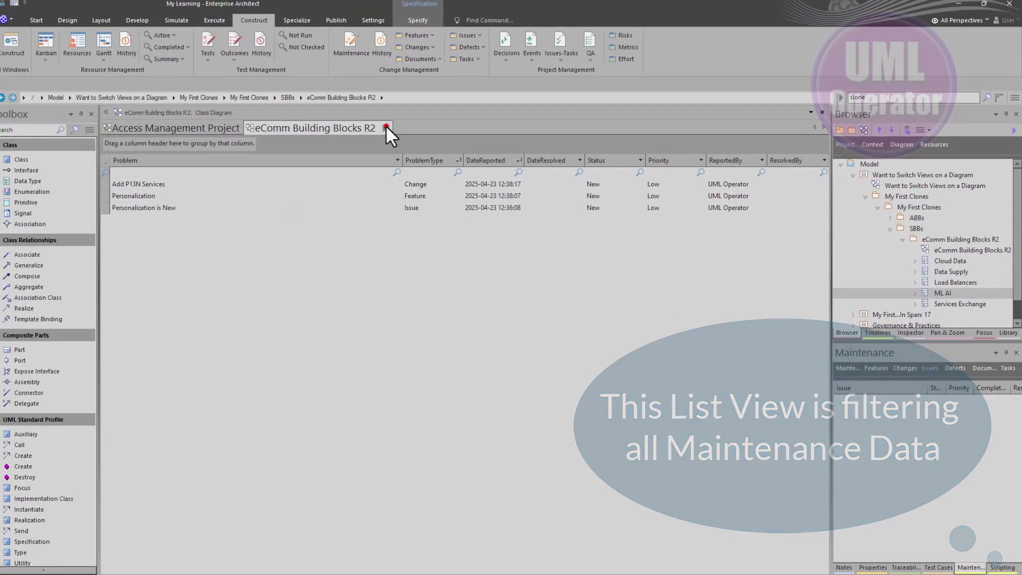
click(329, 88)
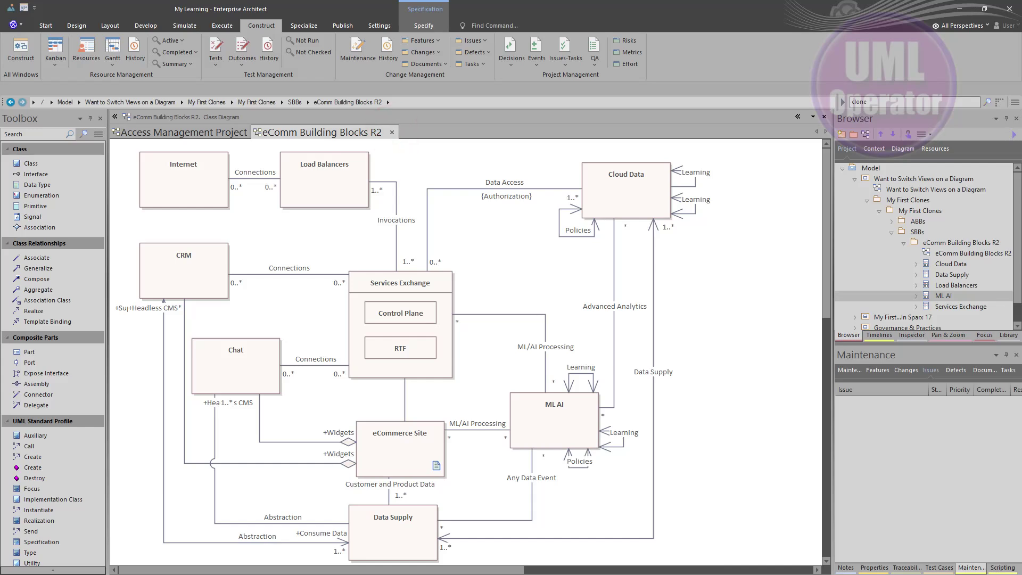
Show the inline specification beside the class diagram
right_click(499, 226)
click(526, 256)
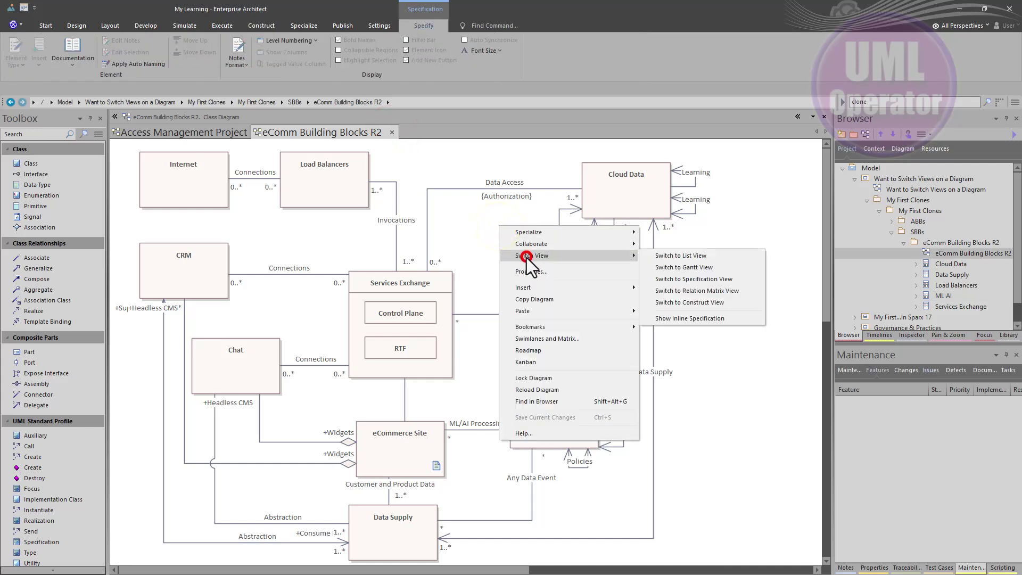
click(668, 319)
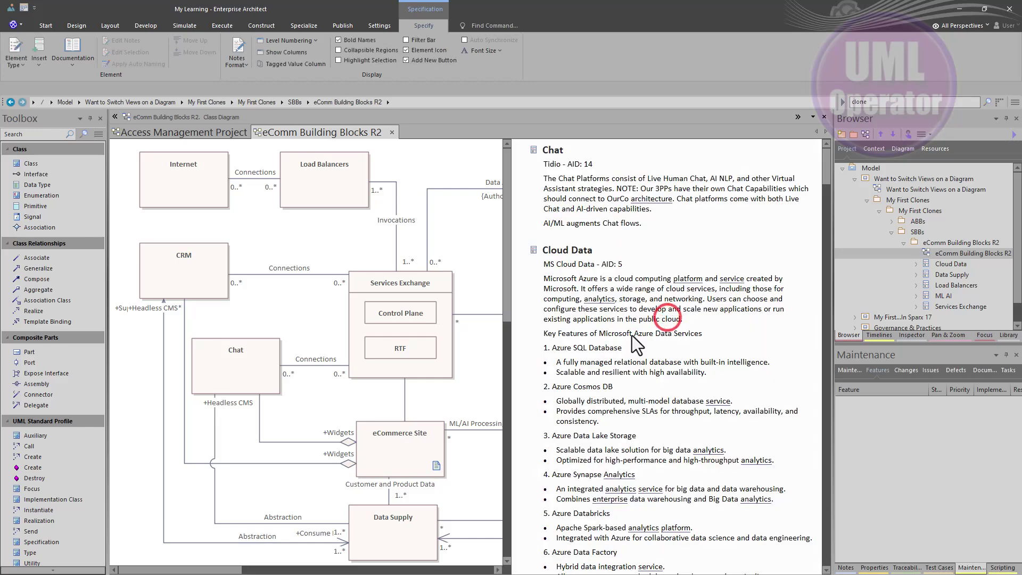
Select the Chat, eCommerce Site and ML AI classes to read their specifications, and check ML AI's maintenance changes, issues and features
click(243, 365)
click(392, 454)
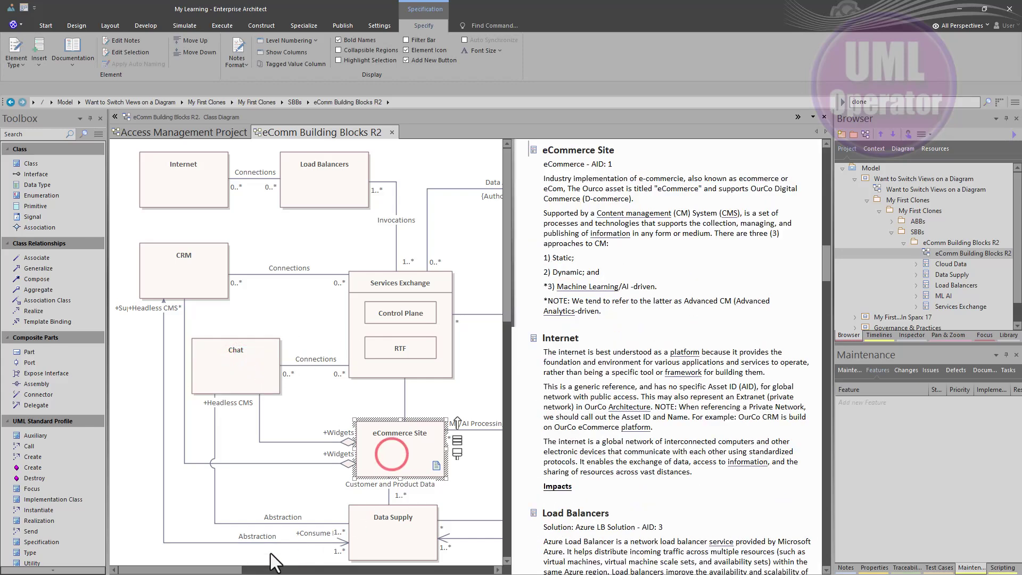
drag(235, 569, 345, 570)
click(193, 429)
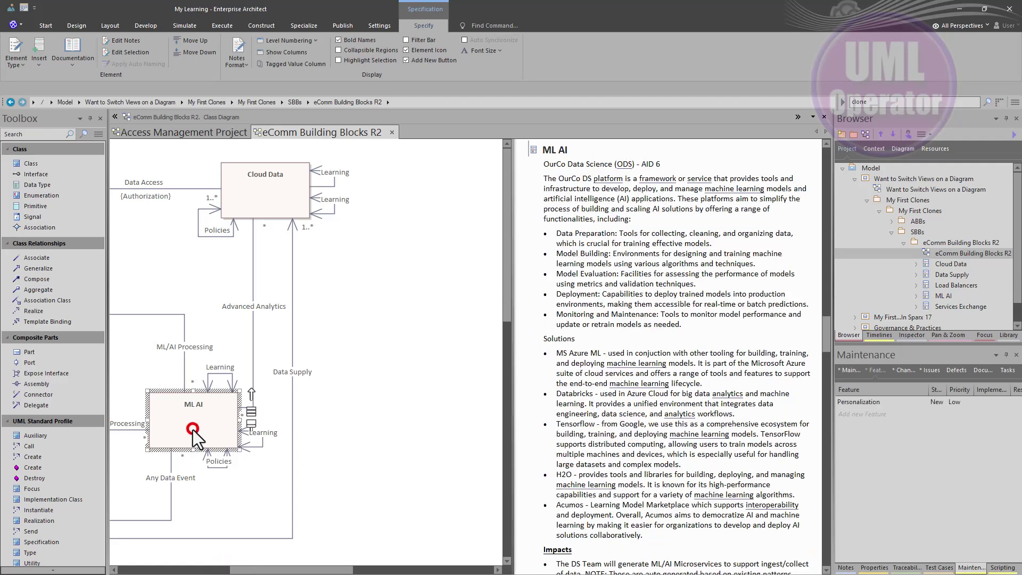
click(907, 367)
click(928, 366)
click(879, 366)
Examine the Cloud Data, eCommerce Site, Internet, Load Balancers, ML AI and Services Exchange specifications alongside their classes in the diagram
click(280, 199)
scroll(618, 336, down, 20)
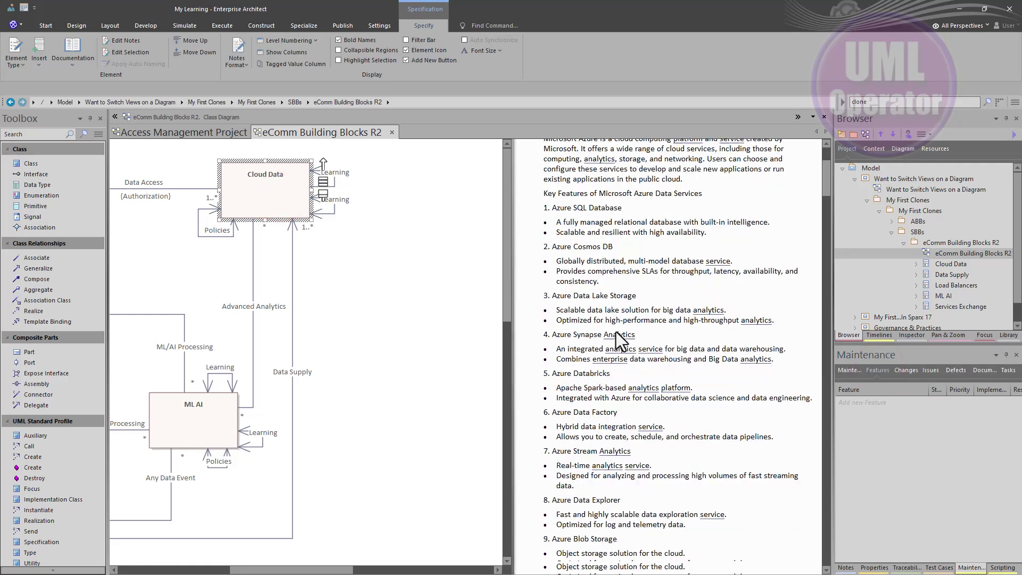
scroll(619, 338, down, 5)
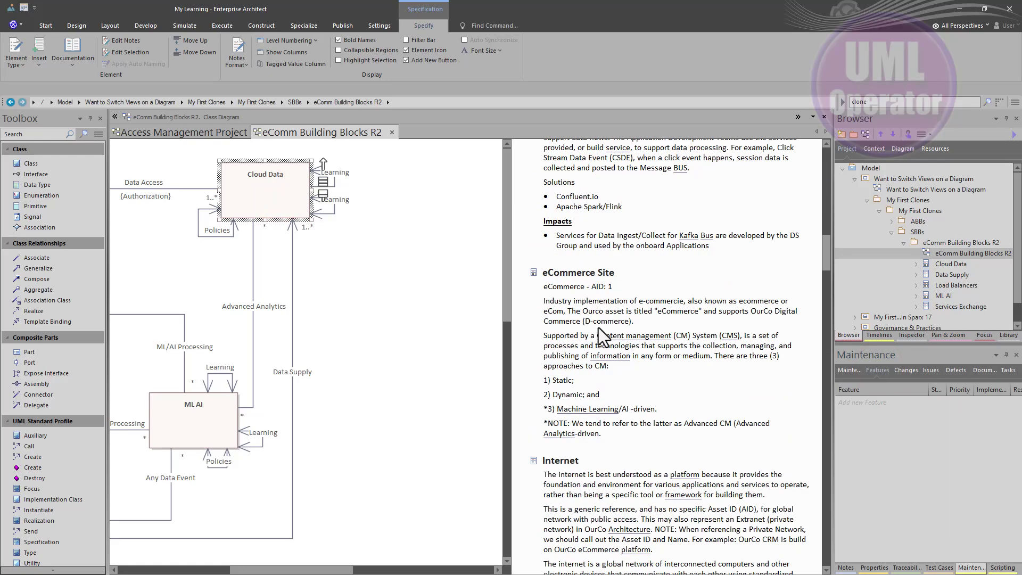
click(579, 272)
scroll(572, 305, down, 3)
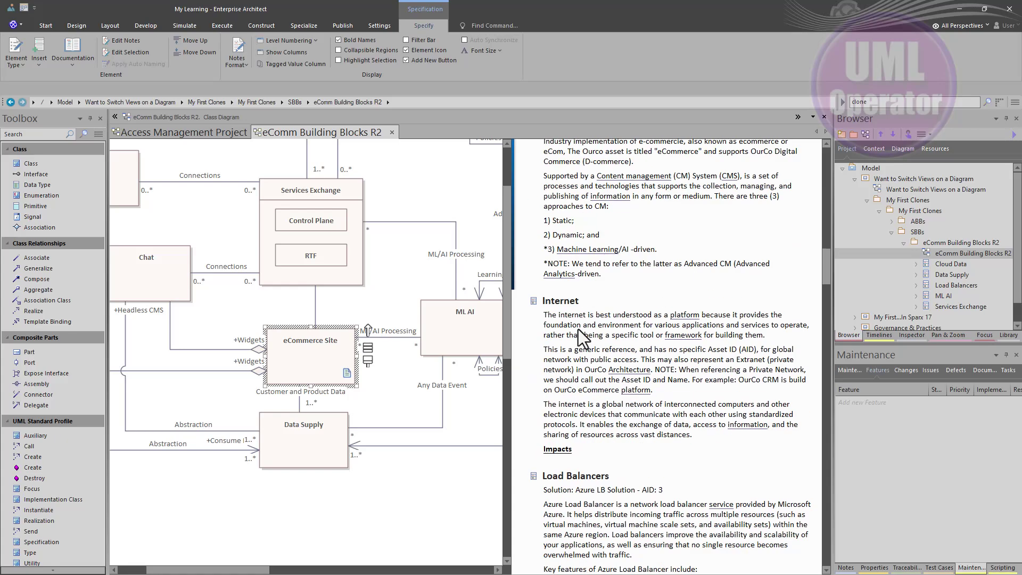
click(568, 303)
scroll(592, 373, down, 4)
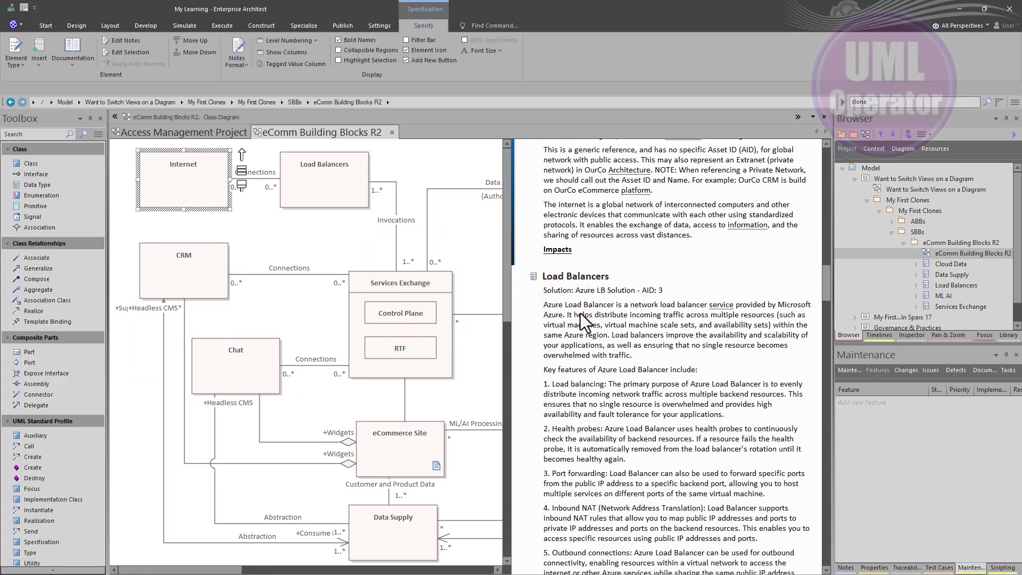
click(579, 276)
scroll(589, 321, down, 9)
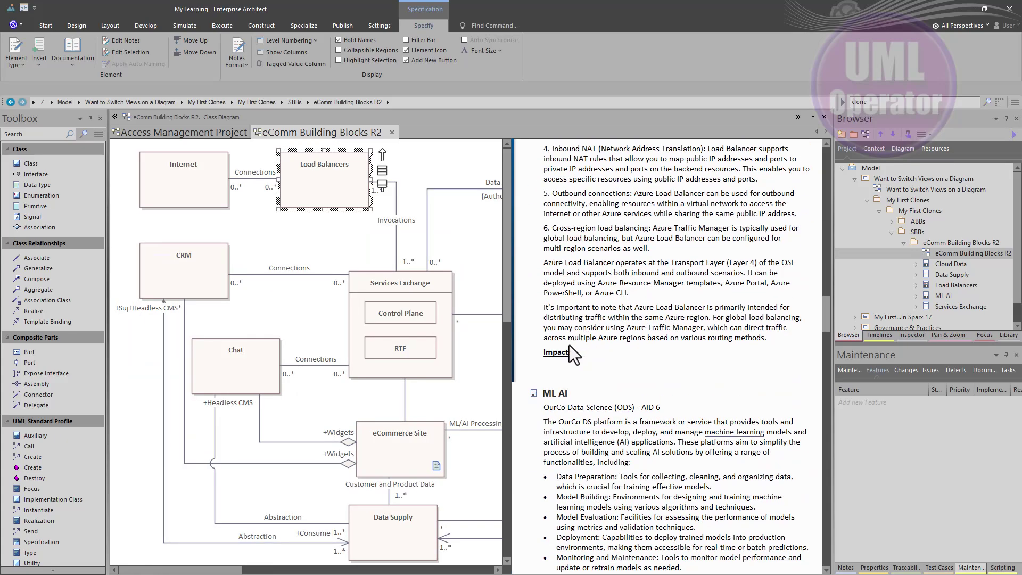
click(573, 517)
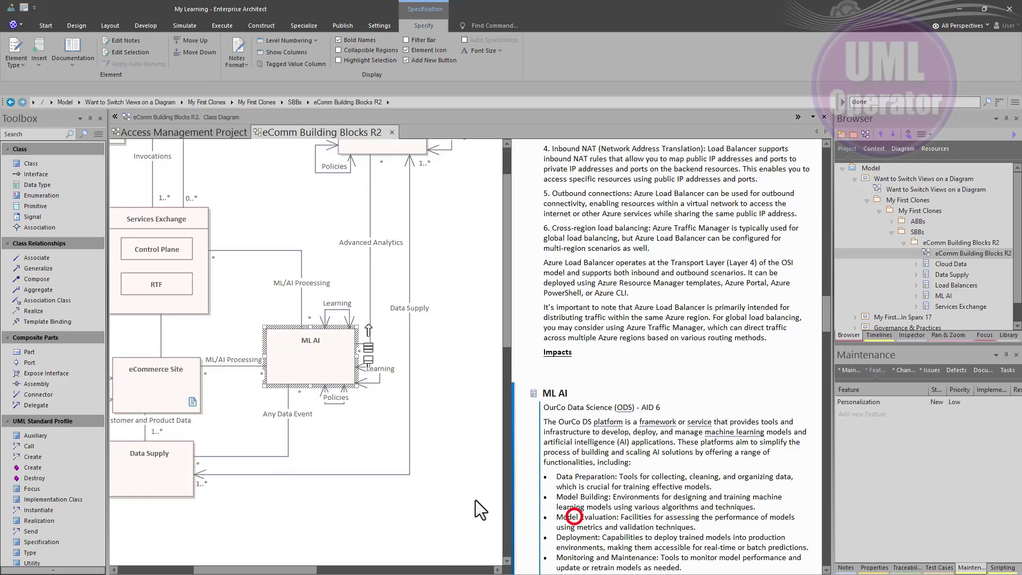
click(176, 225)
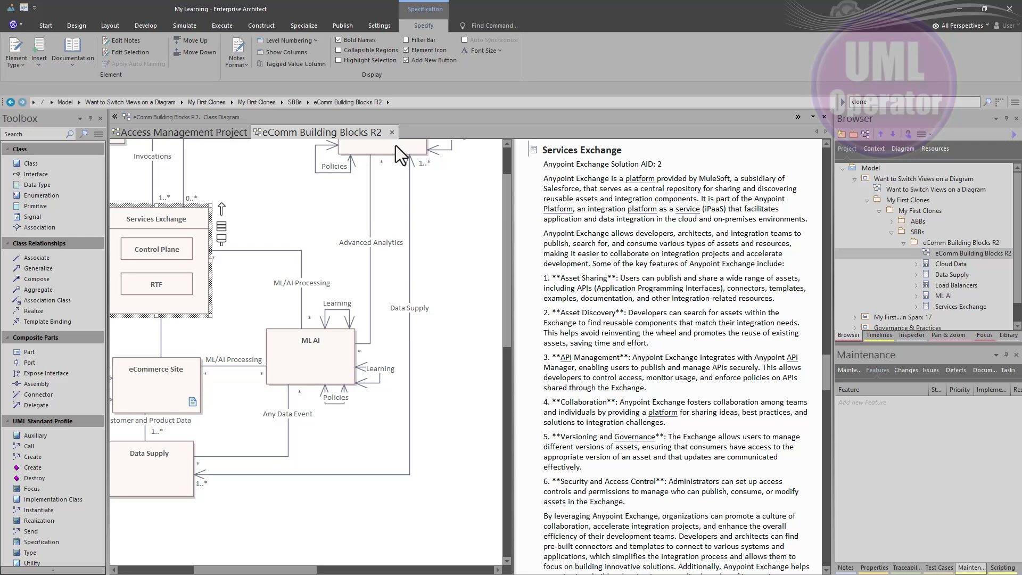
Hide the inline specification and bring the whole class diagram back into view
click(432, 187)
right_click(432, 188)
mouse_move(471, 216)
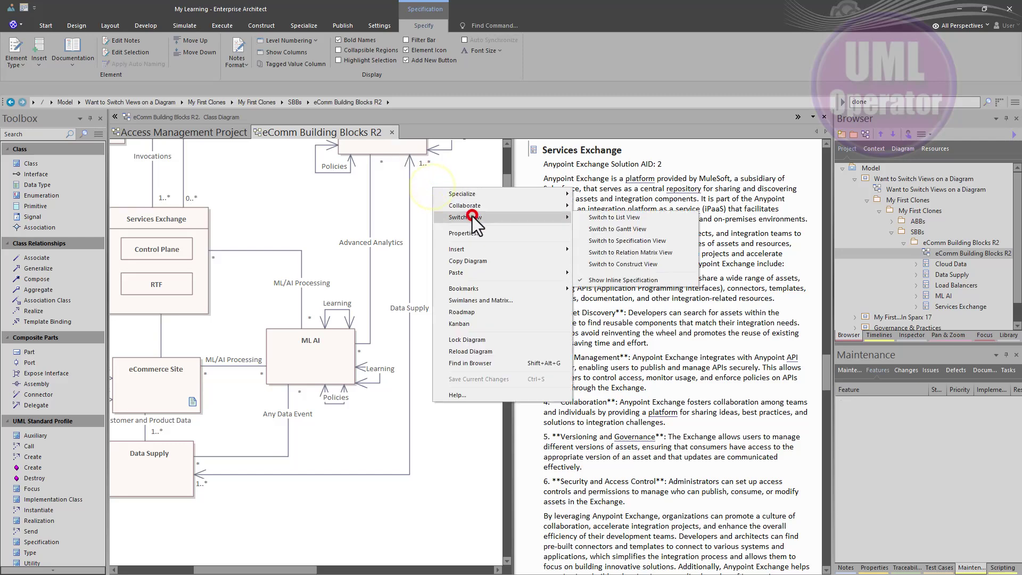
click(618, 280)
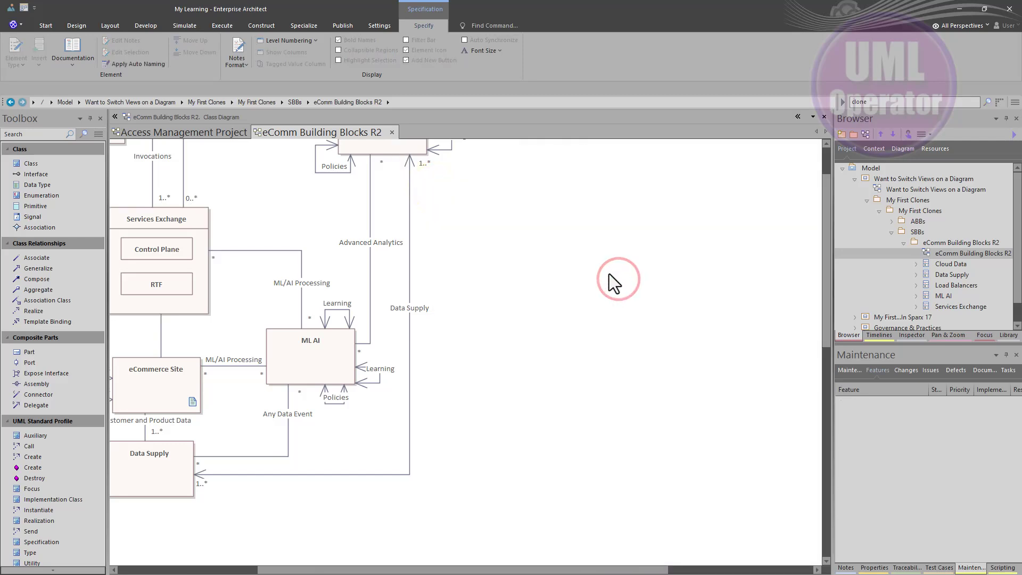
drag(463, 570, 325, 569)
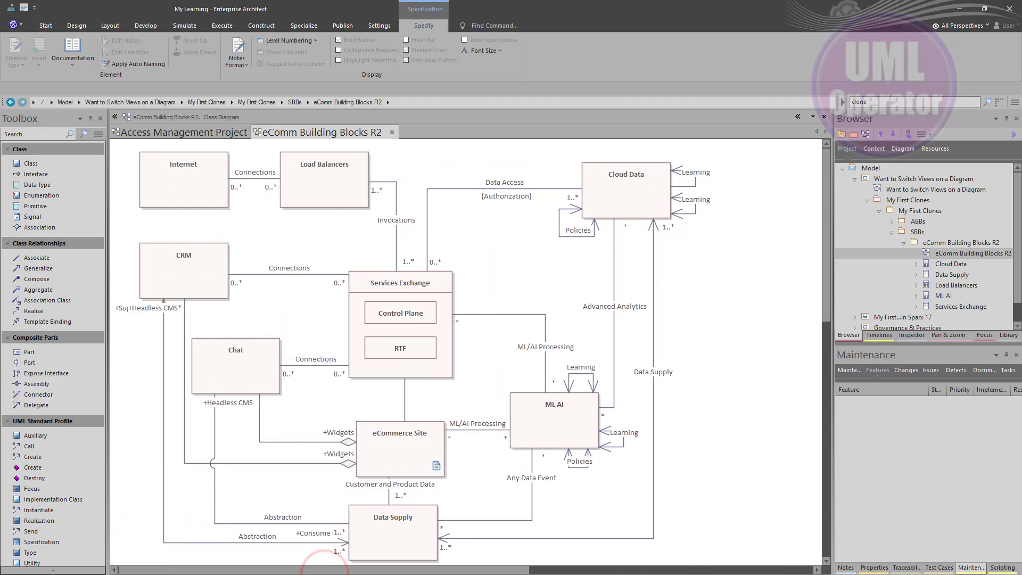
right_click(464, 218)
mouse_move(532, 248)
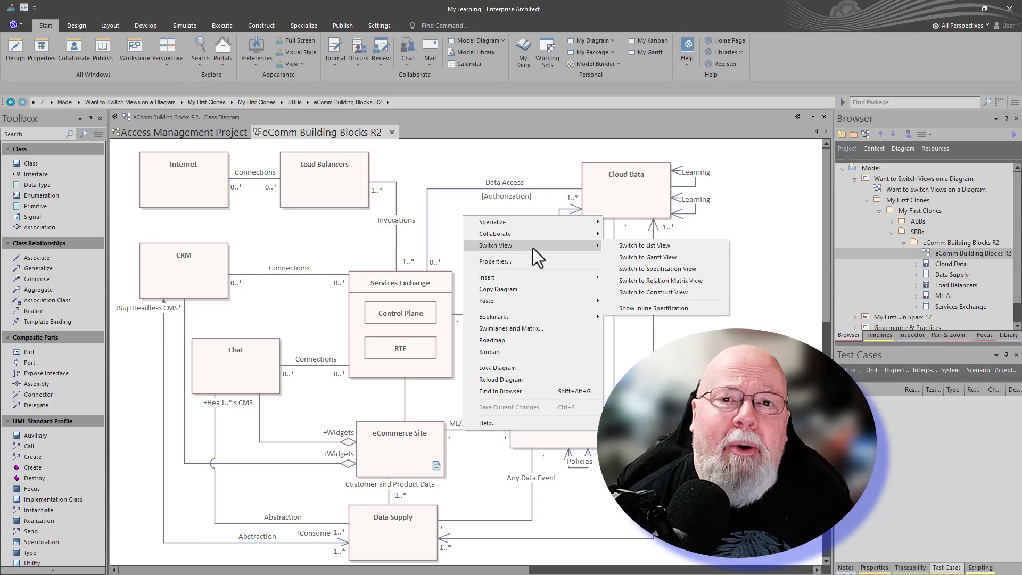
click(129, 160)
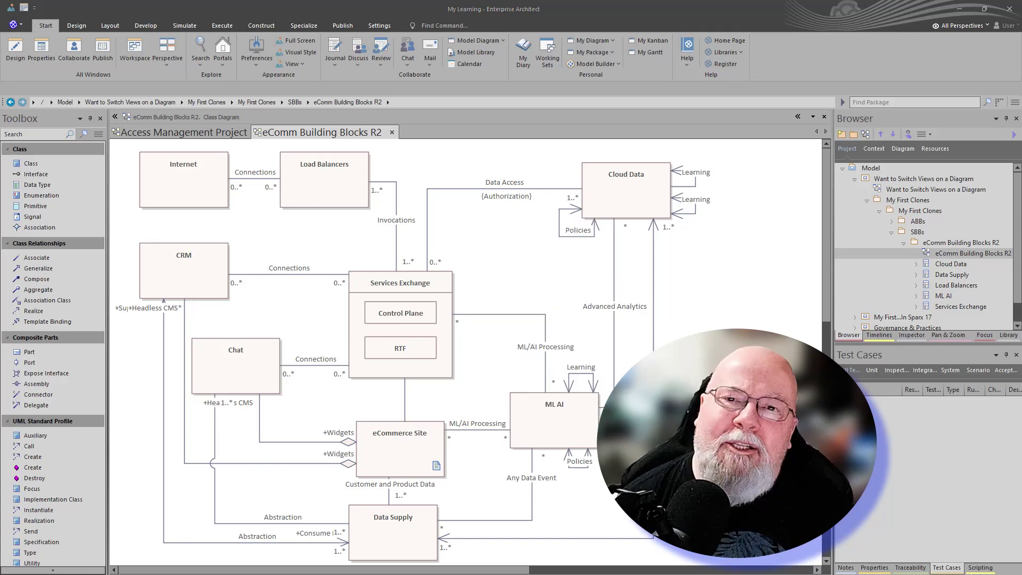